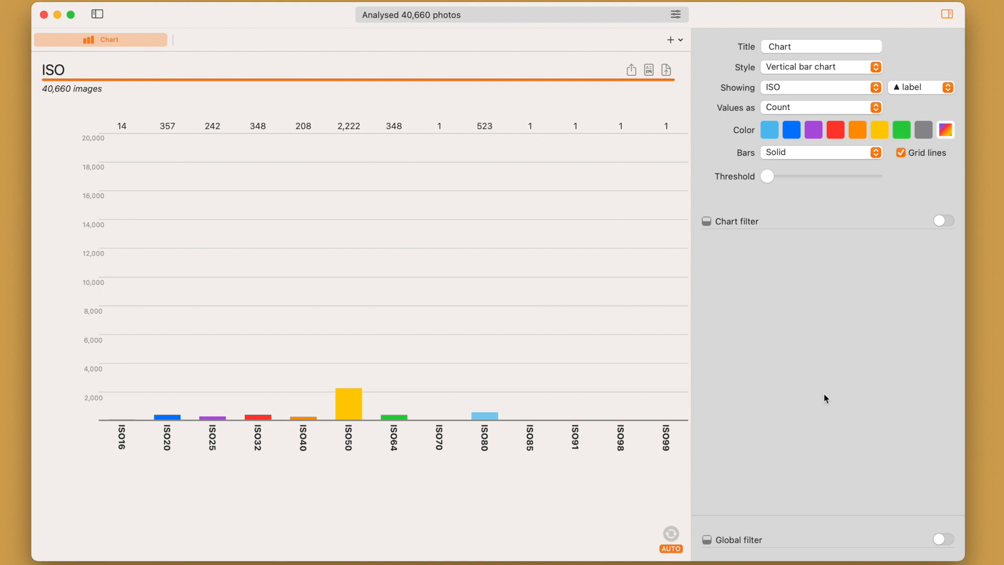
Review the individual ISO values across the chart and change the charted data to ISO, grouped.
scroll(636, 487, "right", 5)
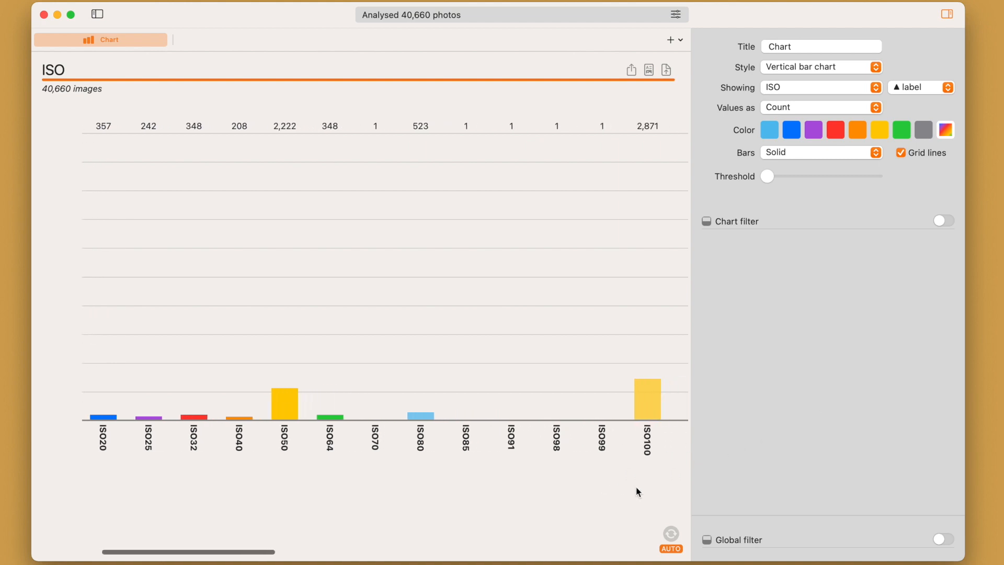
scroll(639, 486, "right", 10)
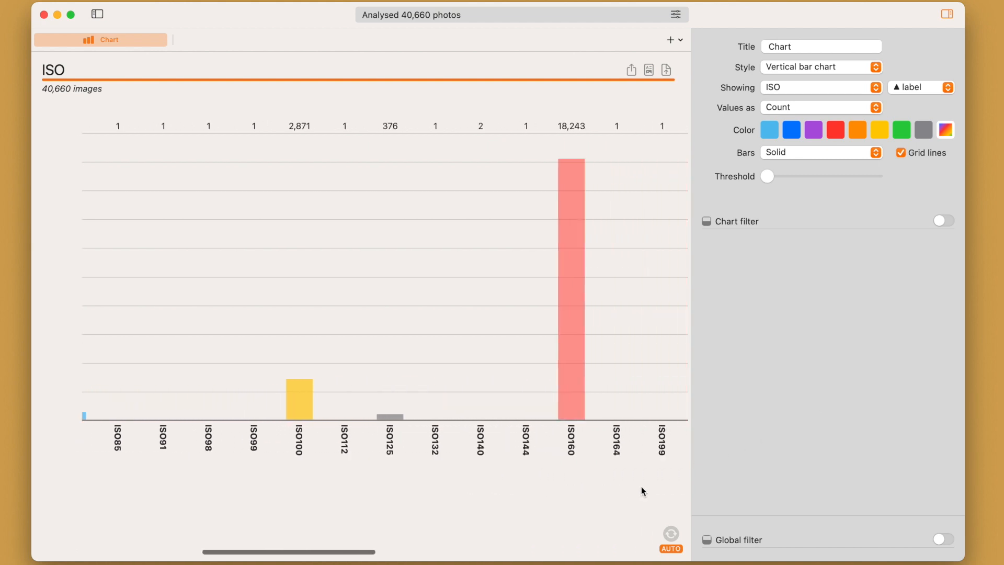
scroll(646, 490, "right", 15)
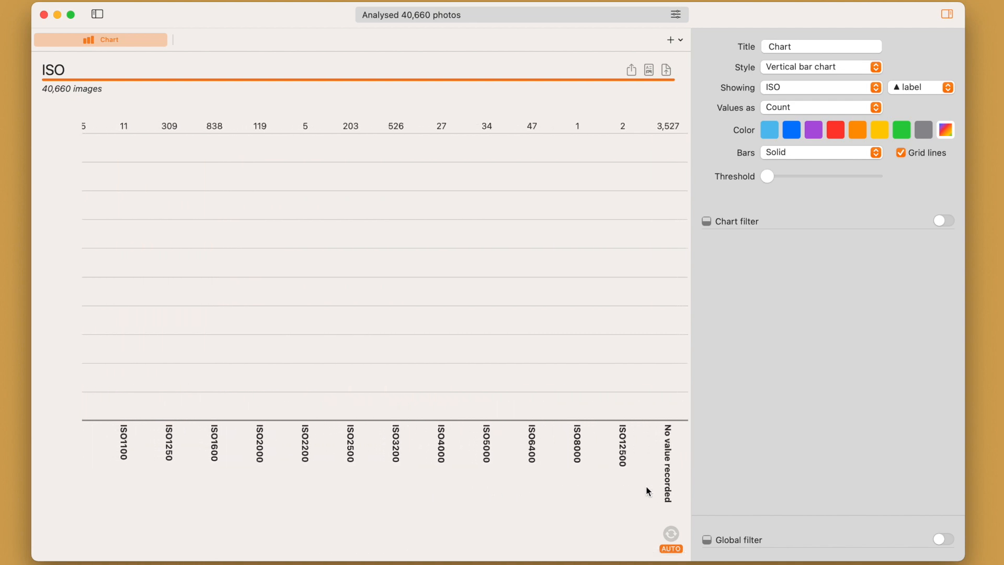
scroll(648, 491, "left", 20)
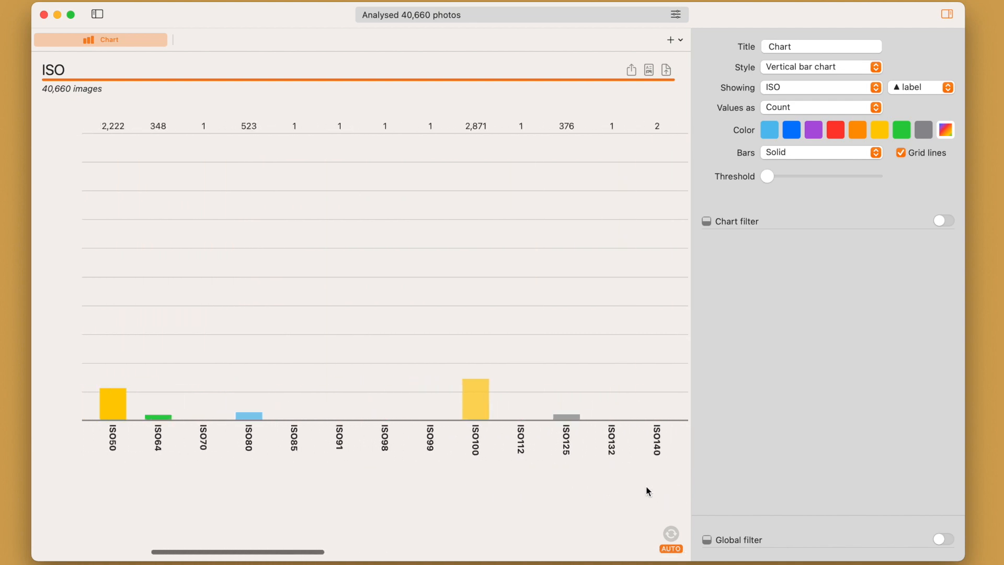
left_click(812, 88)
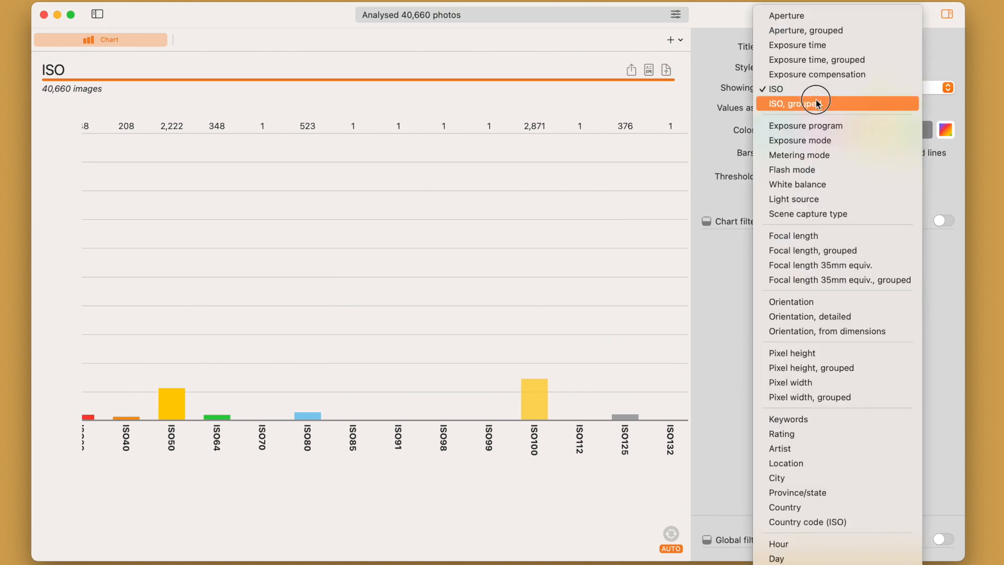
left_click(815, 103)
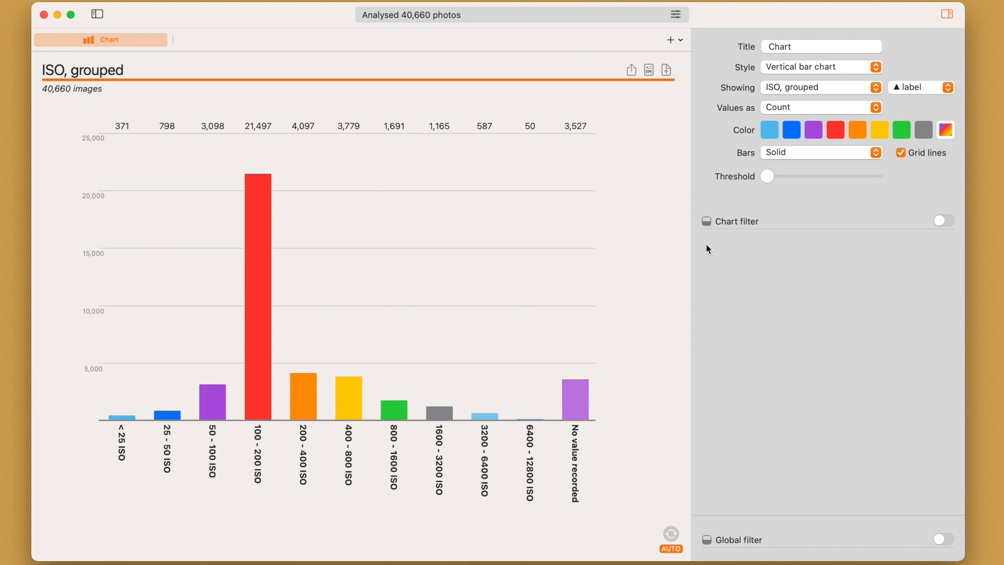
Enable the chart filter with an ISO "Was recorded" condition, and switch that condition off and back on.
left_click(947, 221)
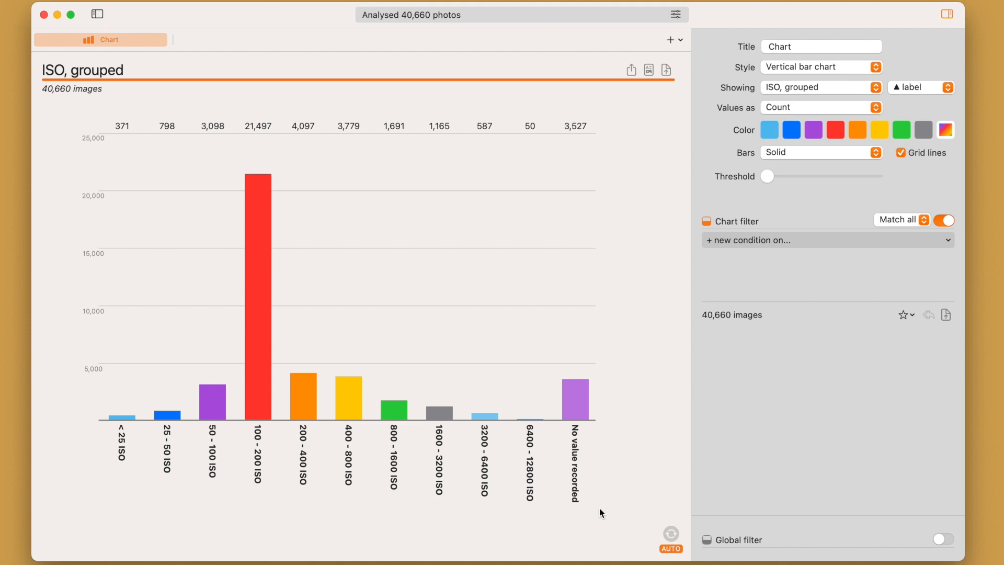
left_click(751, 241)
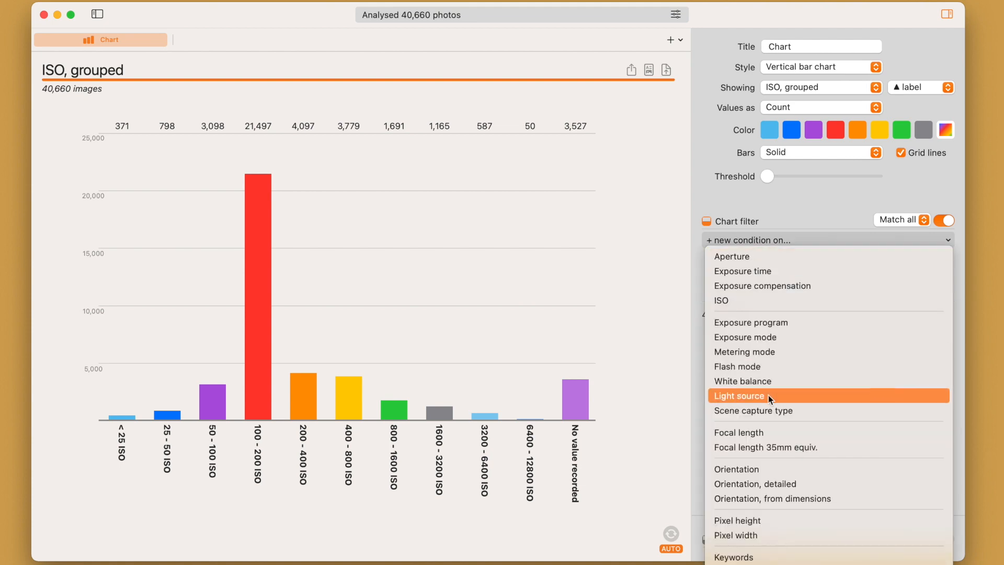
scroll(768, 394, "down", 10)
scroll(768, 398, "down", 3)
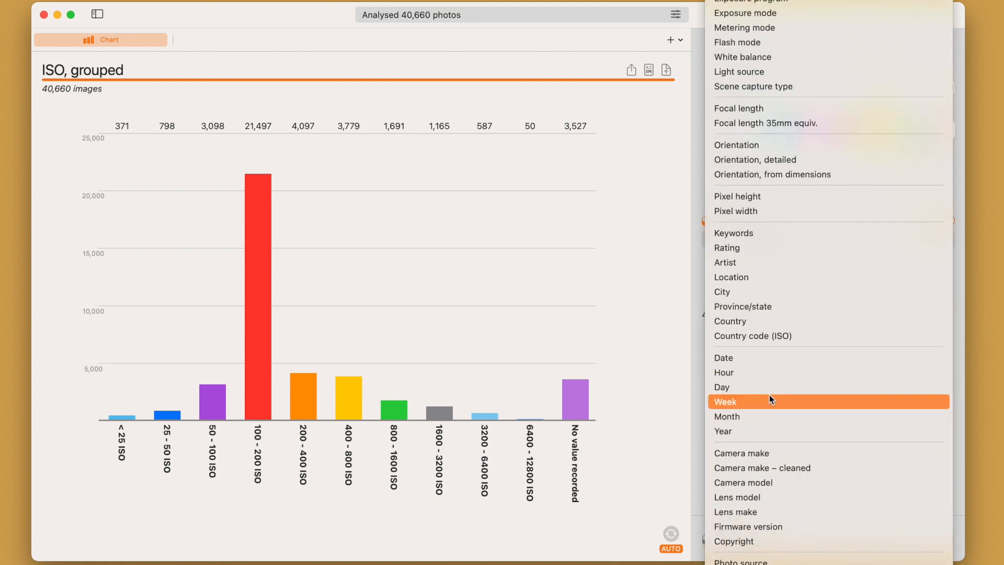
scroll(827, 304, "up", 1)
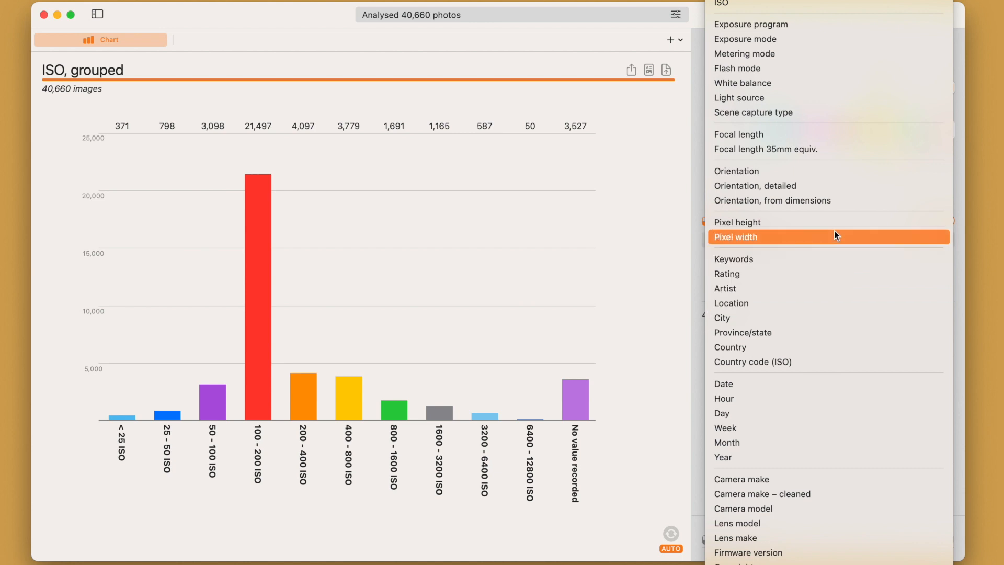
left_click(793, 2)
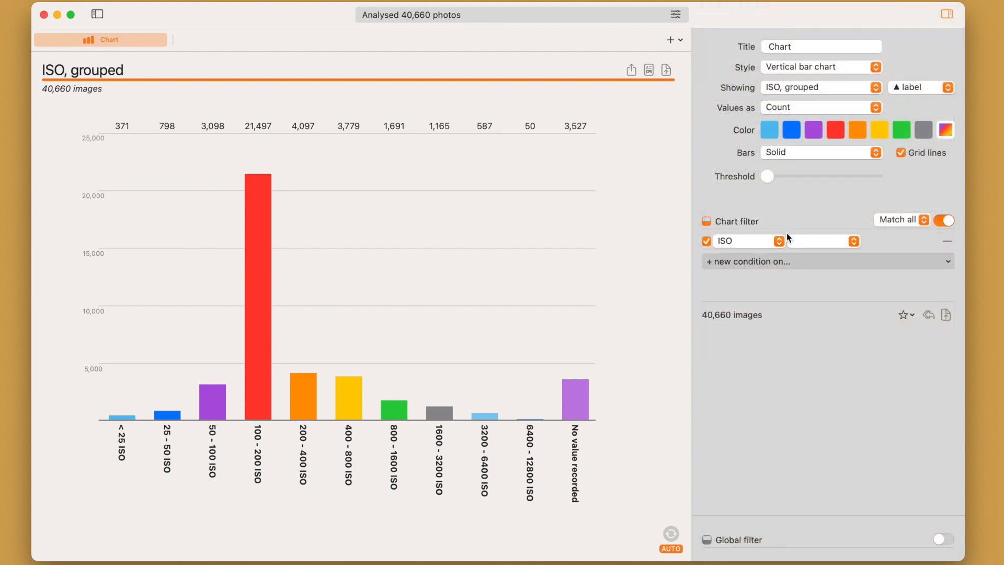
left_click(812, 246)
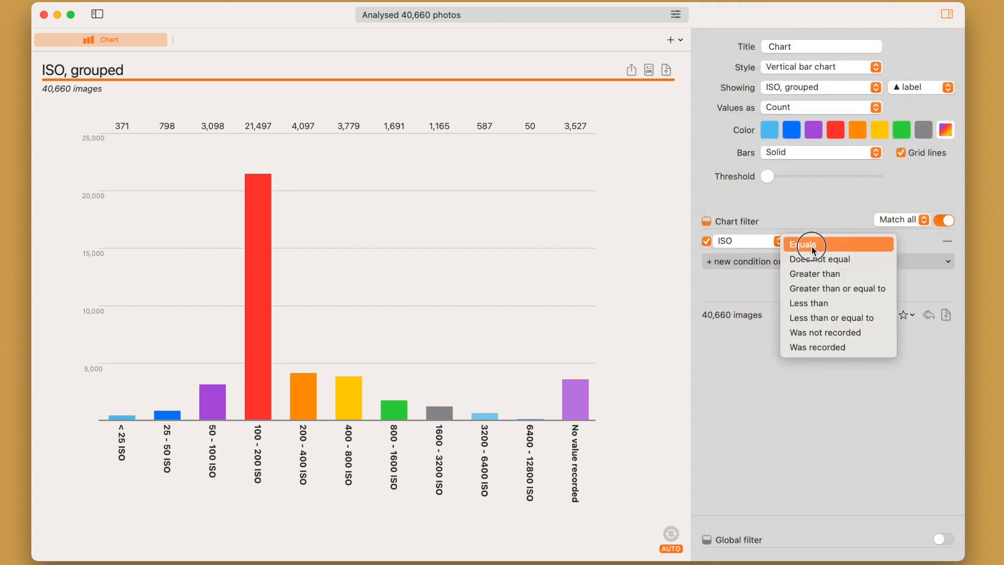
left_click(831, 348)
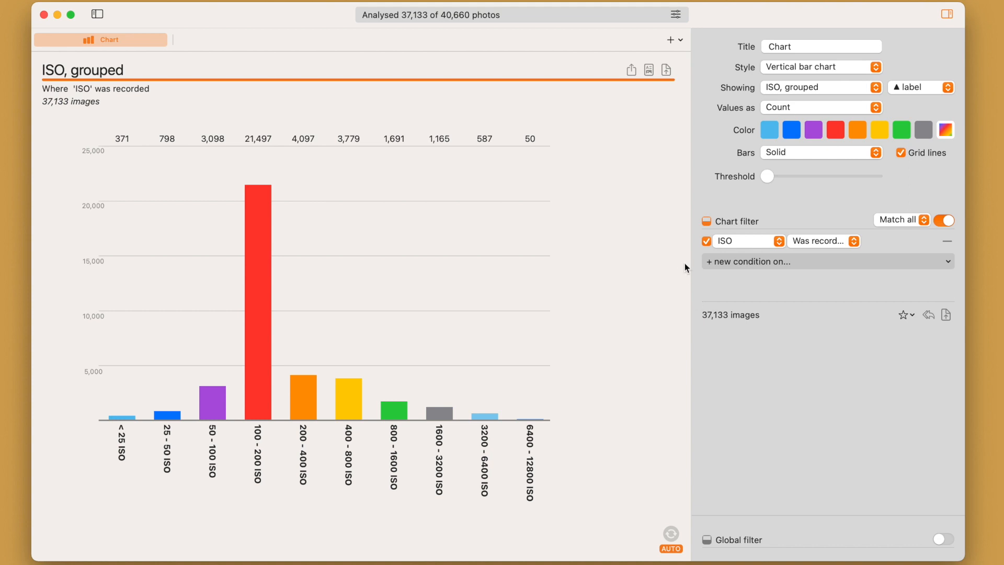
left_click(707, 243)
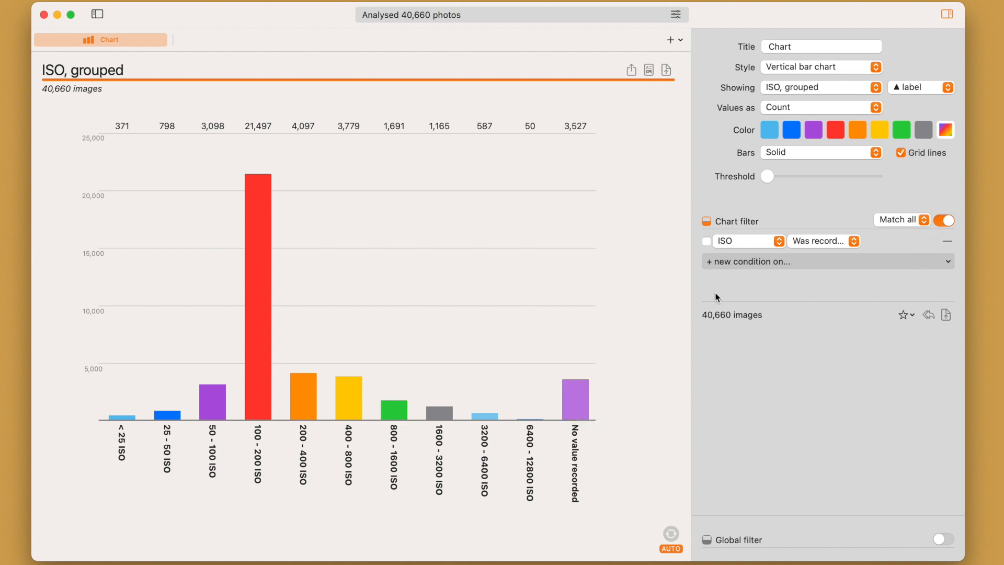
left_click(707, 241)
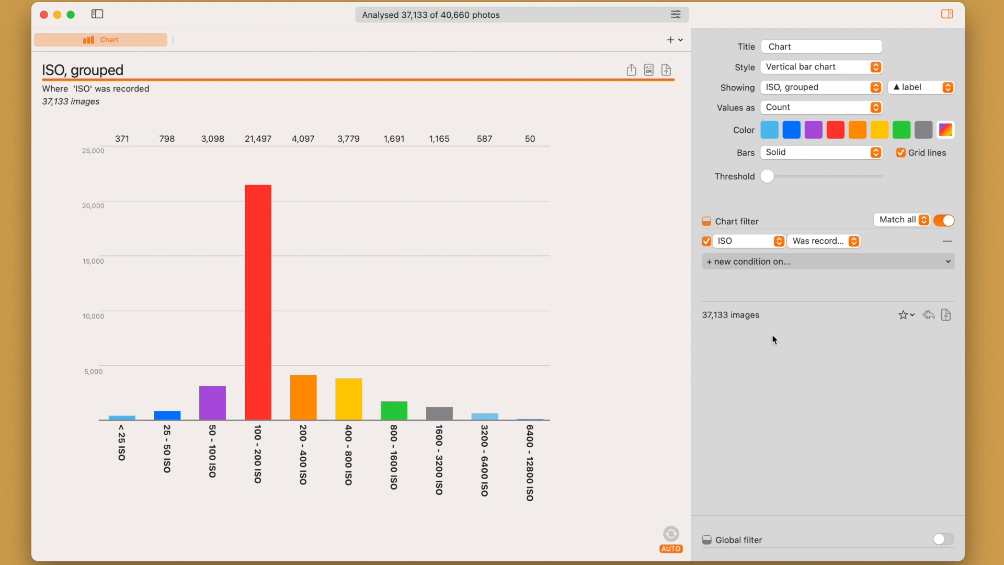
Add a second chart filter condition requiring ISO greater than or equal to 100.
left_click(739, 262)
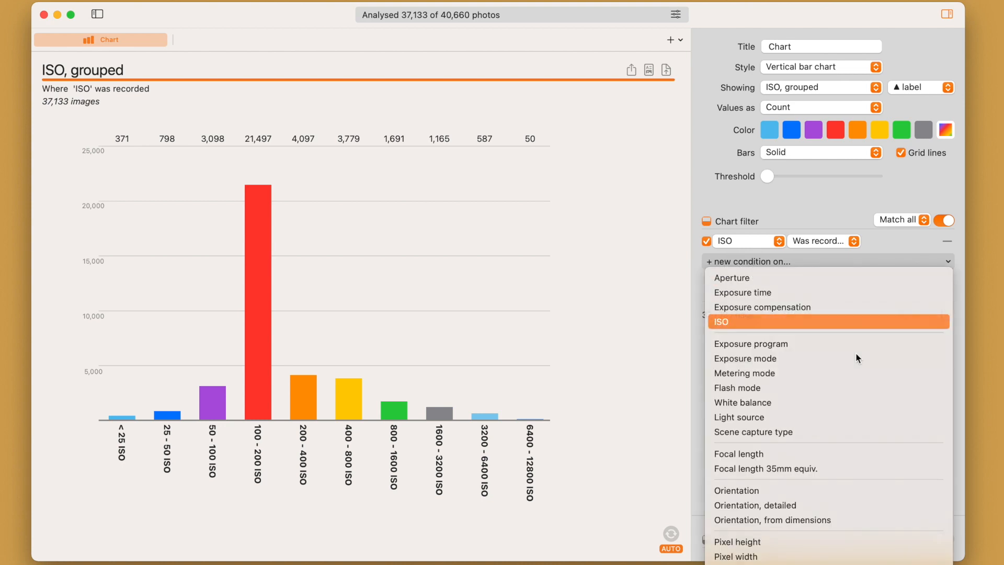
key("Return")
left_click(822, 263)
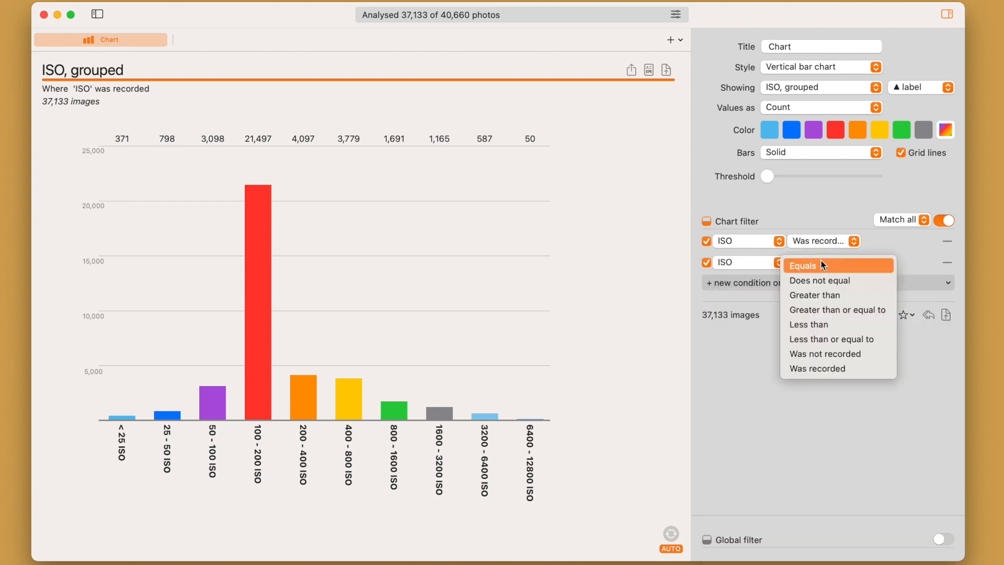
left_click(839, 311)
left_click(897, 264)
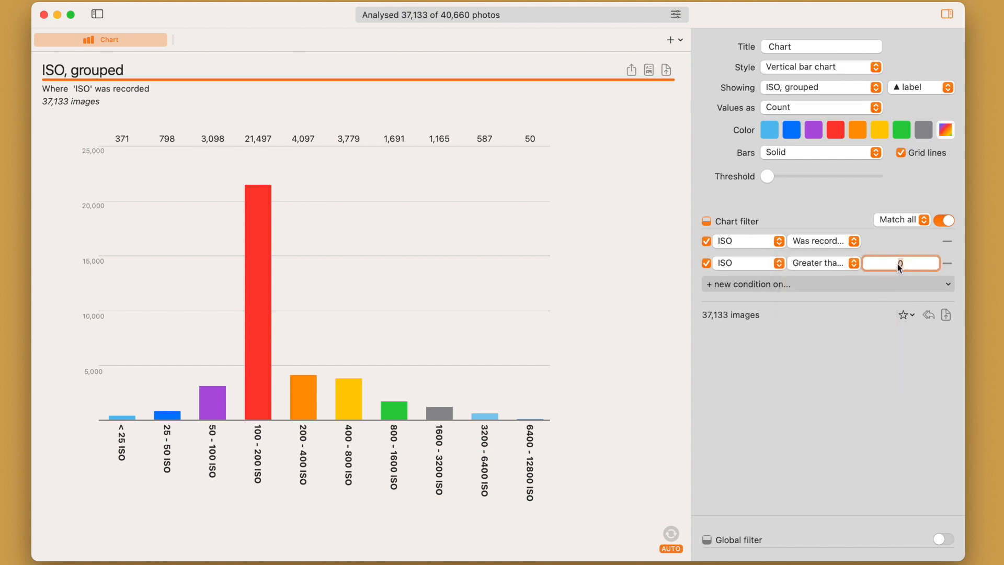
type("100")
key("Return")
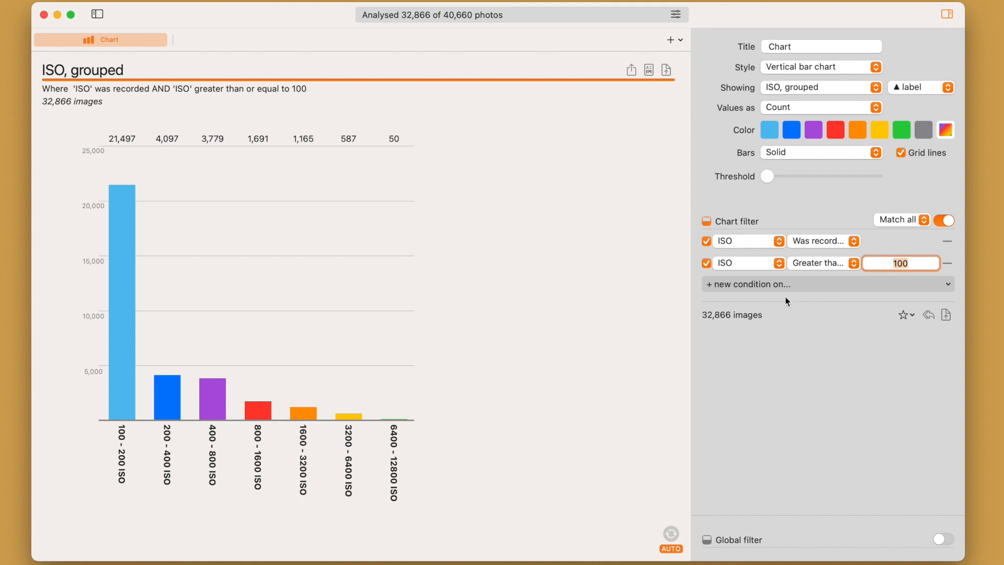
Add a third chart filter condition requiring ISO less than or equal to 800.
left_click(764, 283)
left_click(827, 268)
left_click(814, 286)
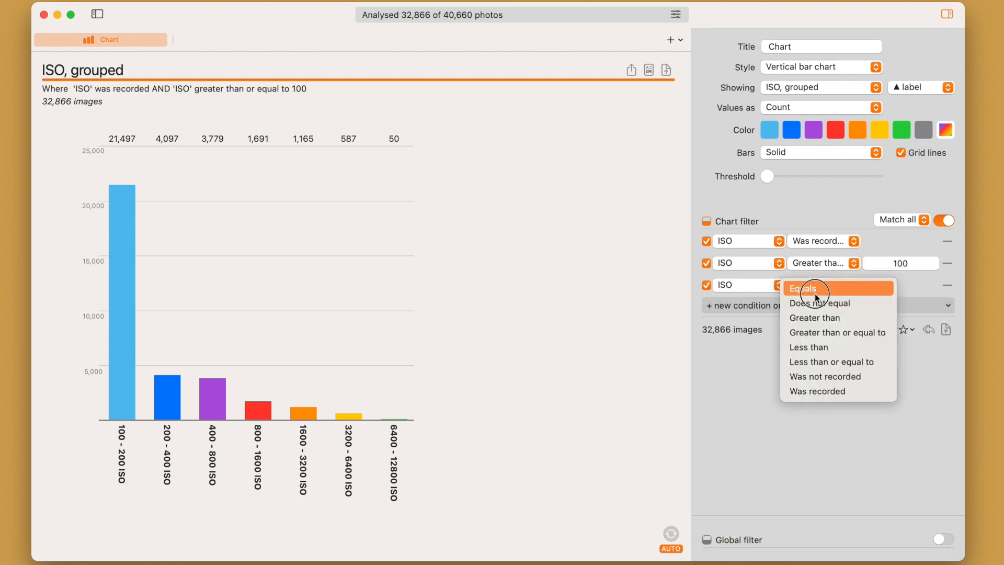
left_click(822, 360)
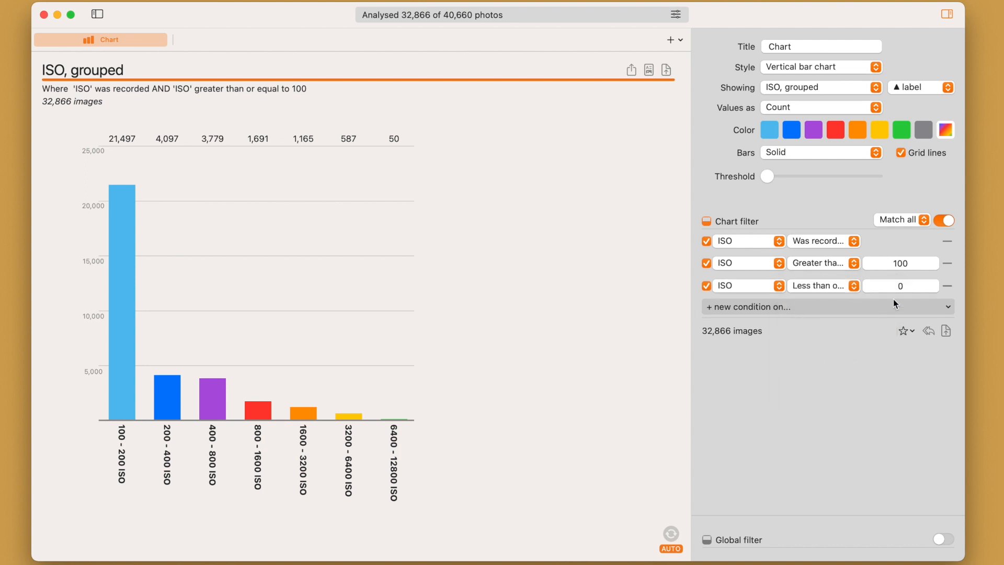
left_click(900, 286)
type("800")
key("Return")
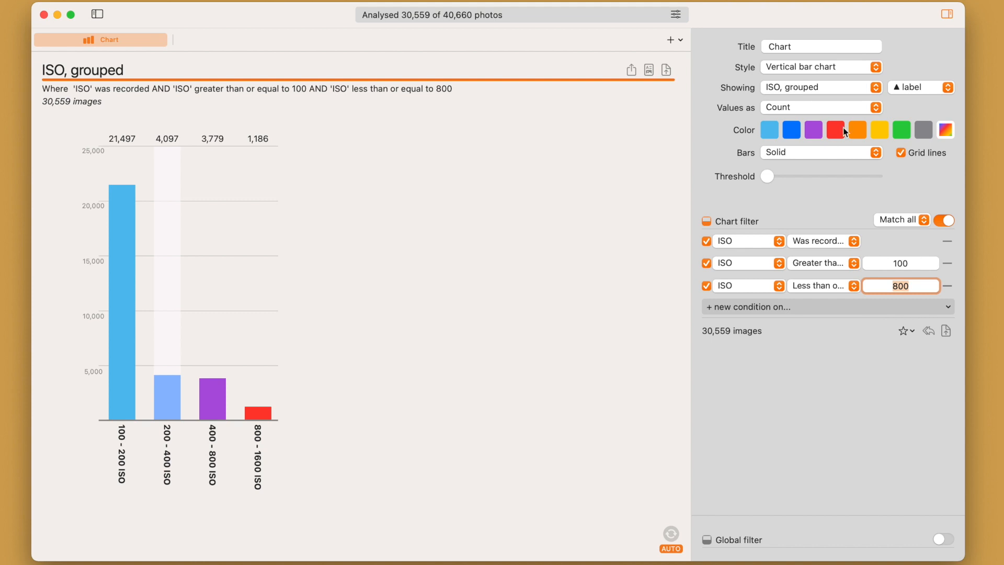
Switch the whole chart filter off and back on, and change the charted data to ungrouped ISO.
left_click(939, 221)
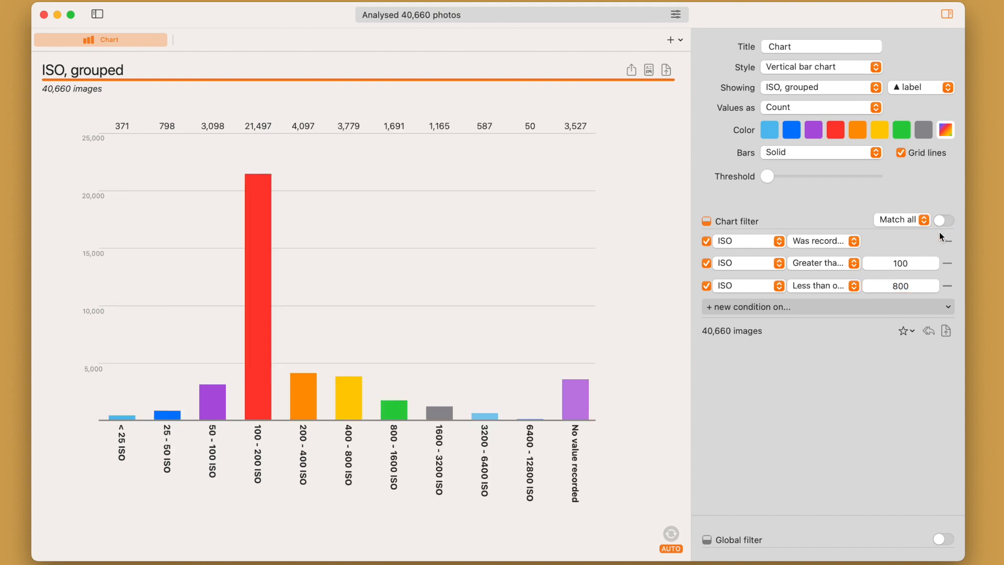
left_click(944, 221)
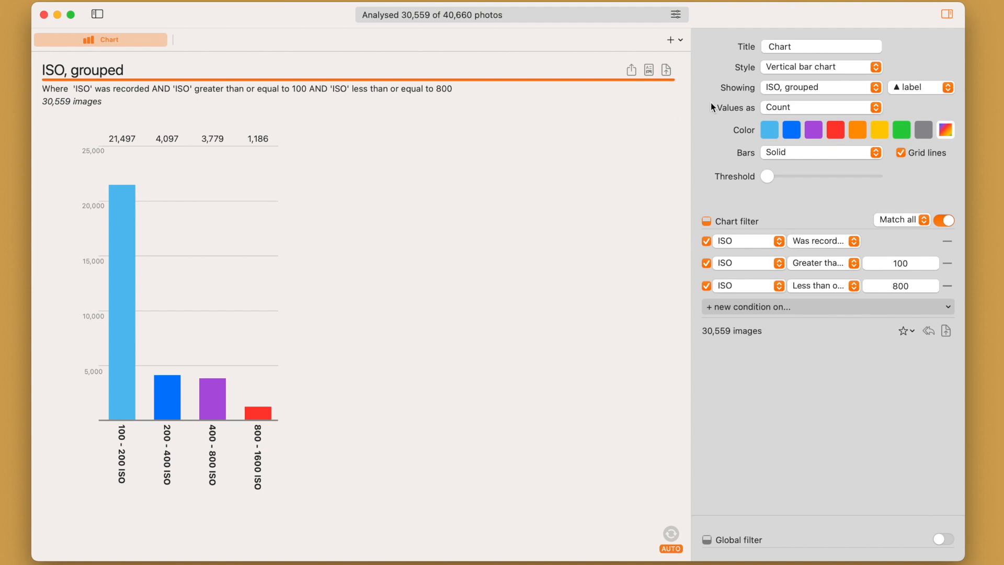
left_click(800, 87)
left_click(784, 75)
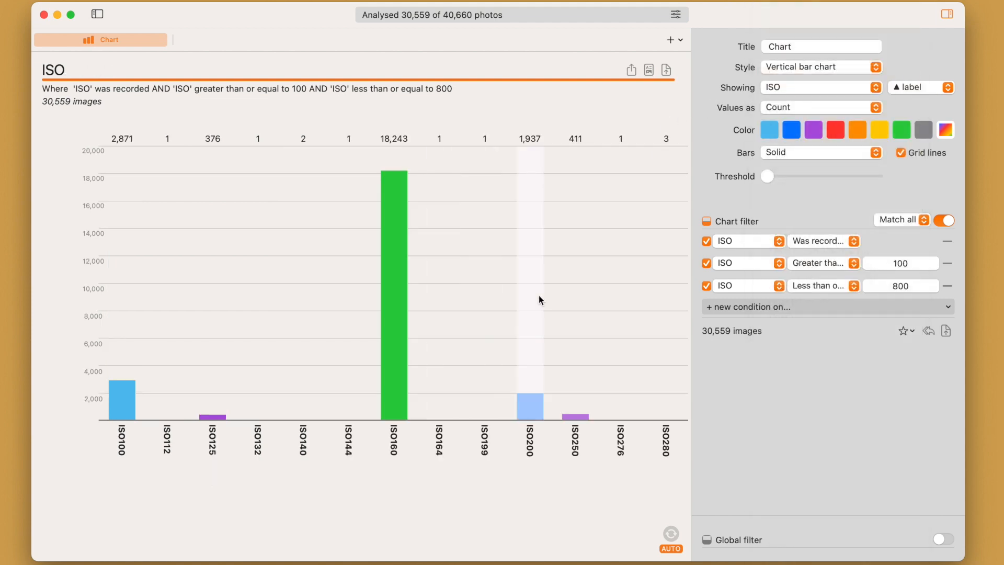
scroll(539, 295, "right", 3)
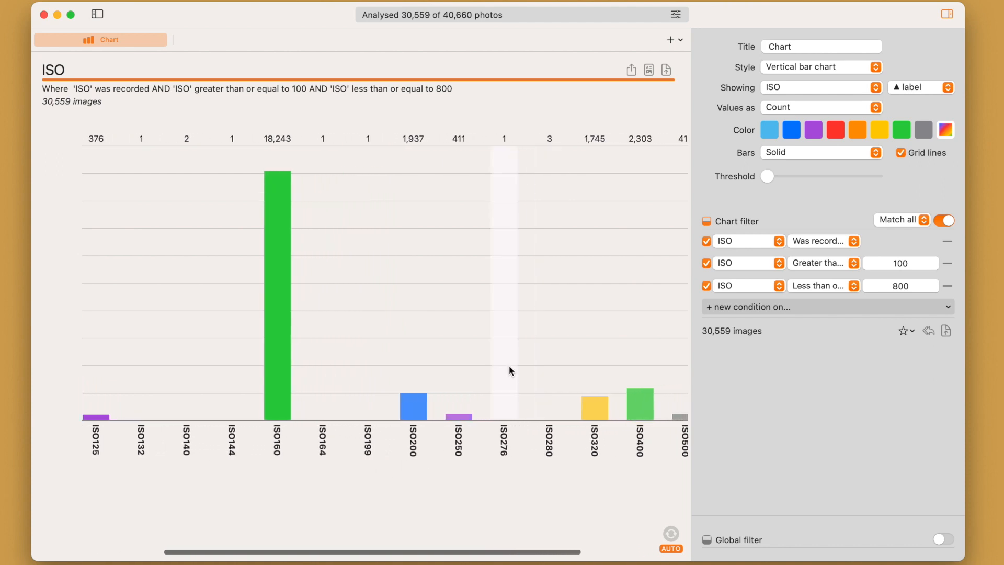
scroll(511, 371, "right", 3)
scroll(510, 370, "left", 5)
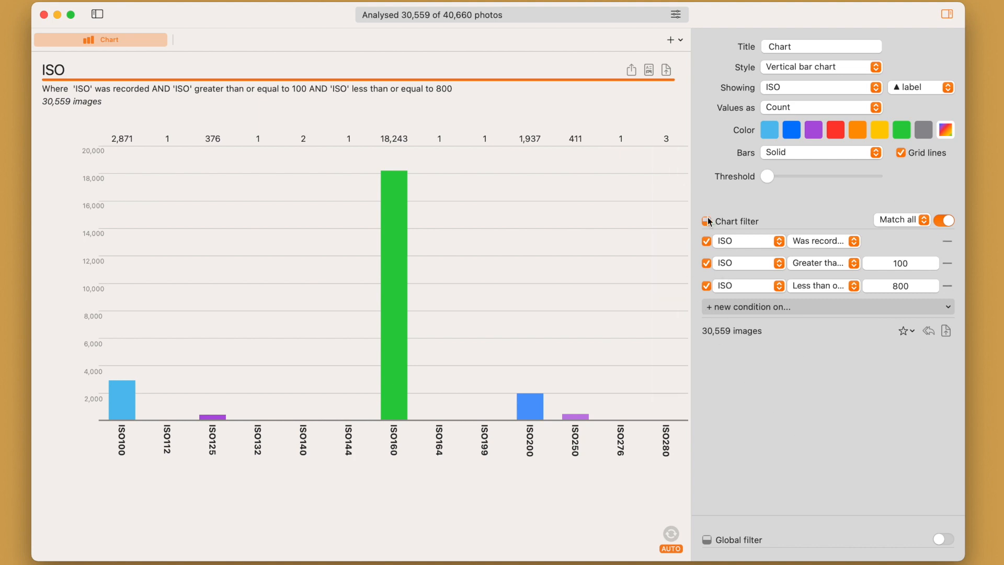
Add a chart filter condition requiring Year greater than 2014.
left_click(751, 313)
mouse_move(748, 563)
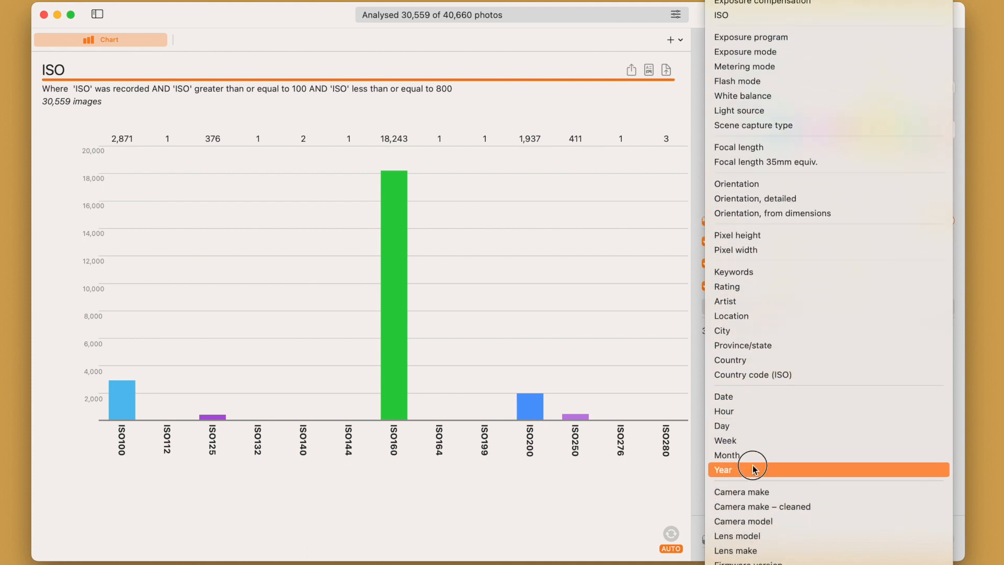
left_click(754, 468)
left_click(817, 310)
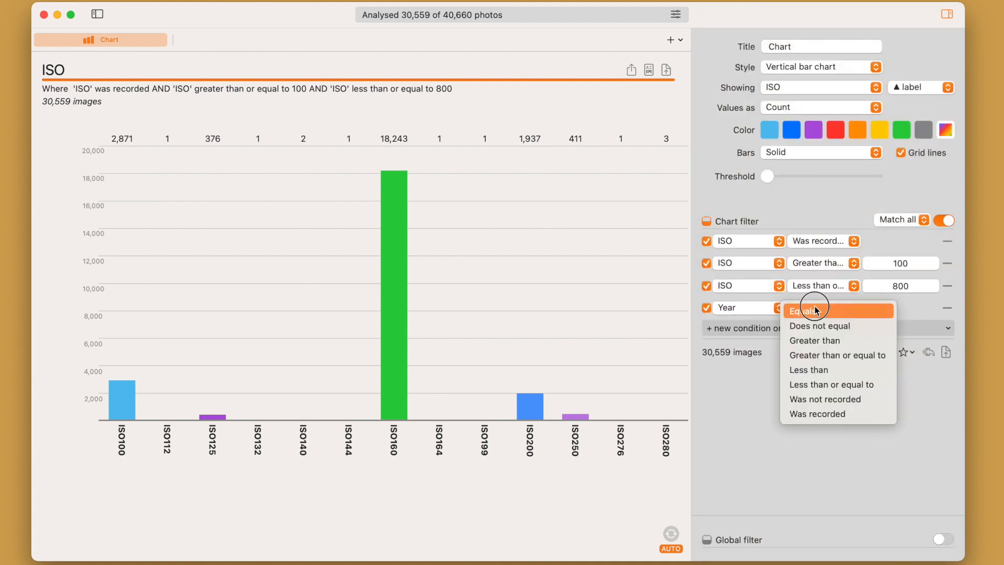
left_click(827, 341)
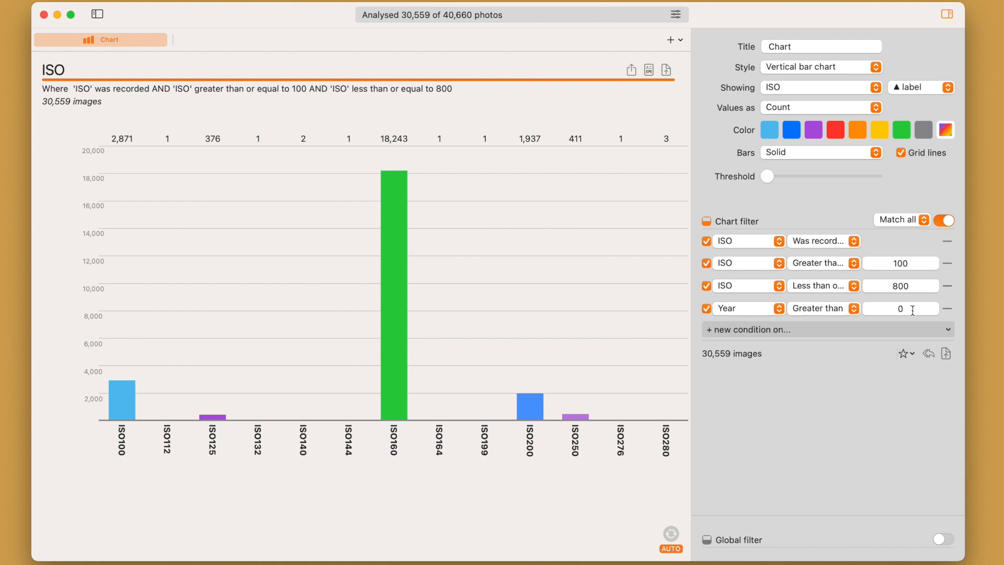
left_click(901, 309)
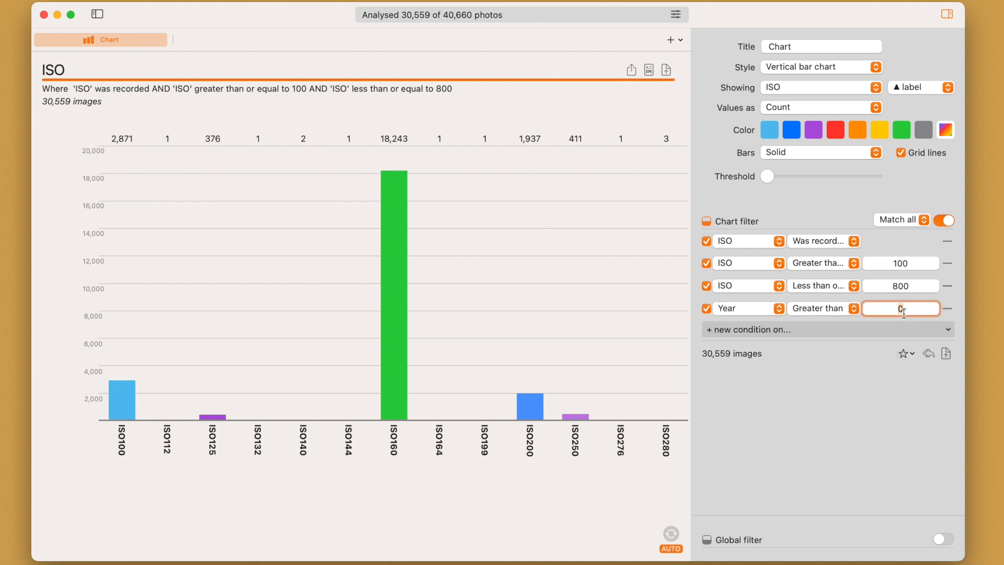
type("2014")
key("Return")
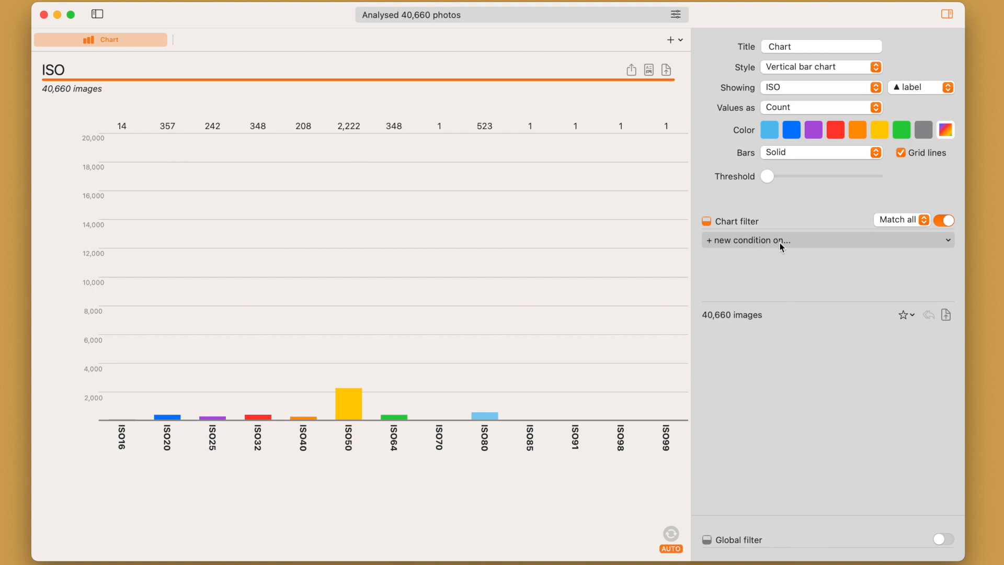
Set the chart filter to match any condition and add a condition requiring ISO equal to 160.
left_click(886, 219)
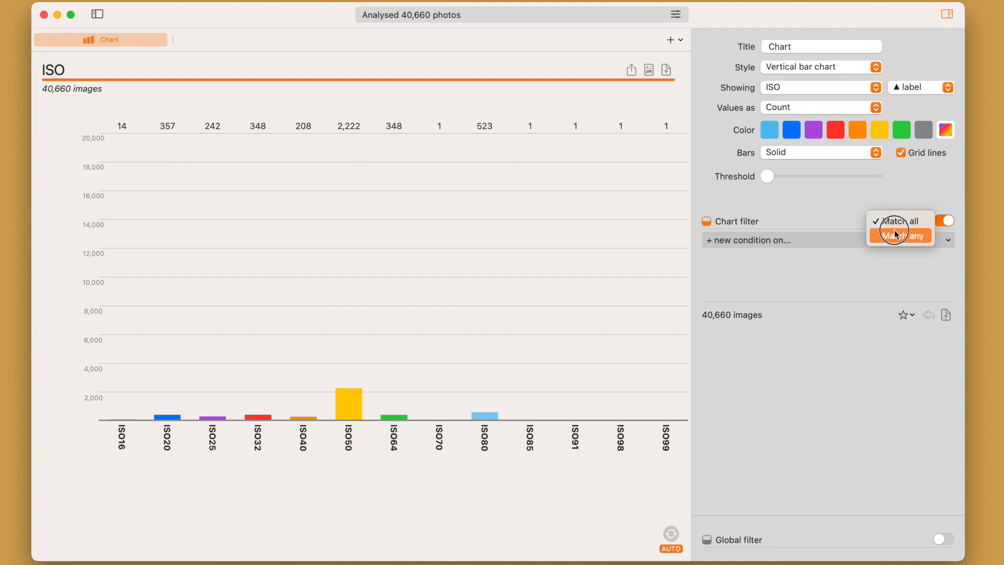
left_click(899, 232)
left_click(737, 244)
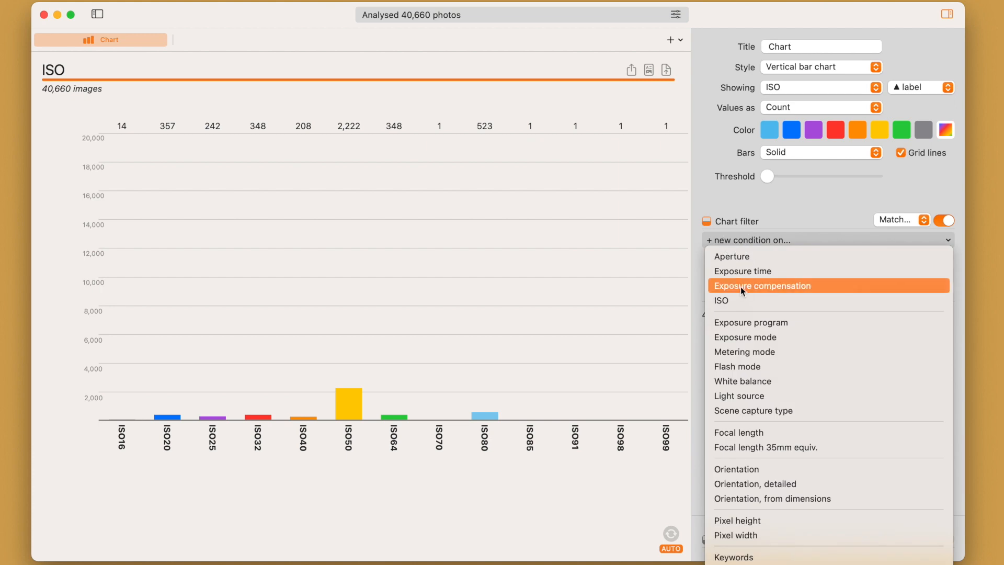
left_click(743, 298)
left_click(828, 241)
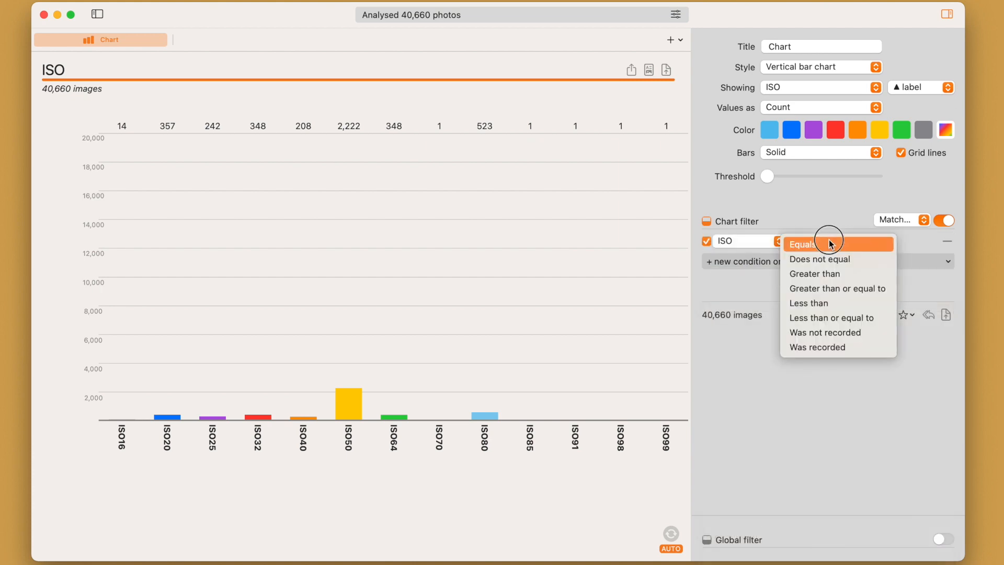
left_click(829, 242)
left_click(899, 241)
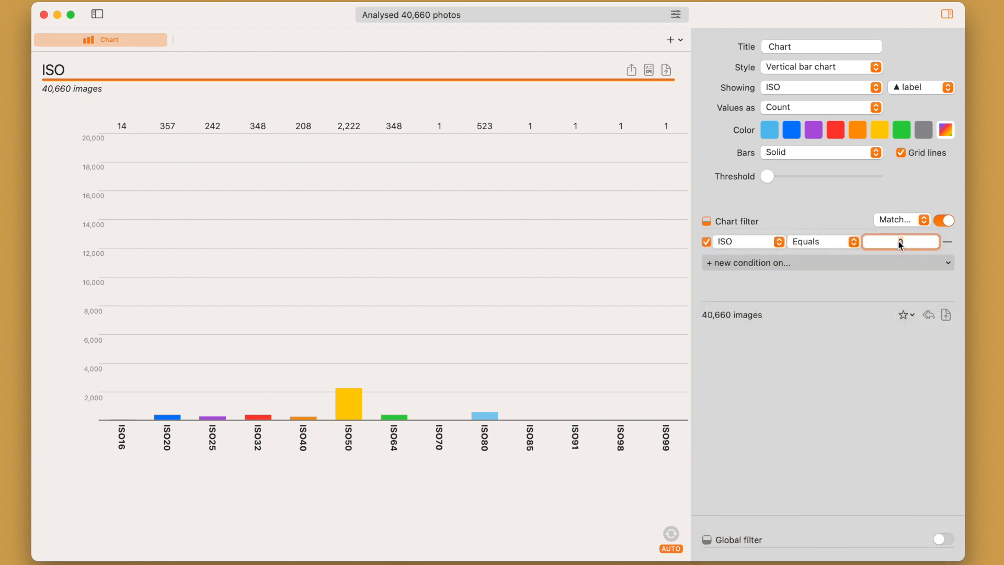
type("160")
key("Return")
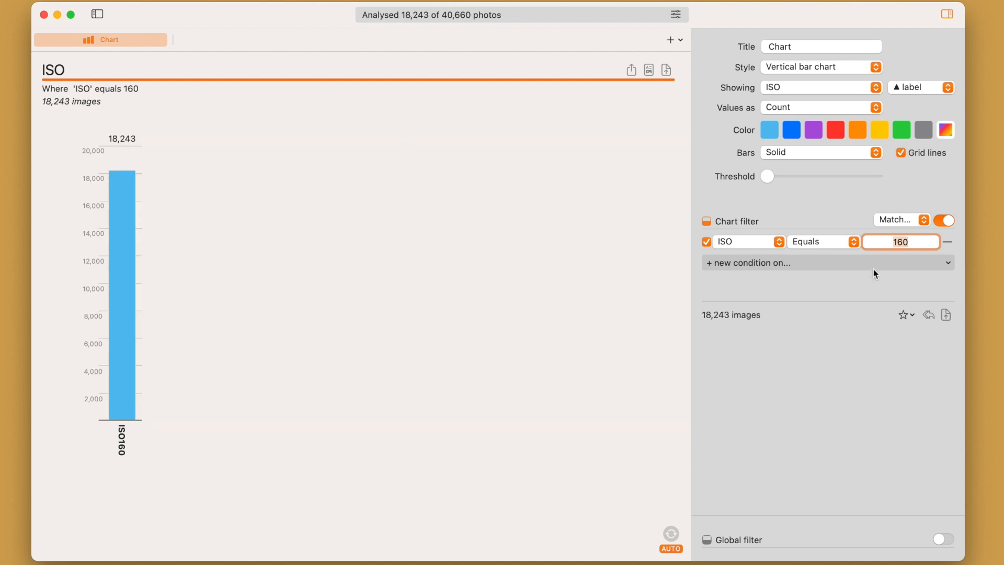
Add a second chart filter condition requiring ISO equal to 320.
left_click(764, 269)
left_click(764, 322)
left_click(827, 264)
left_click(828, 268)
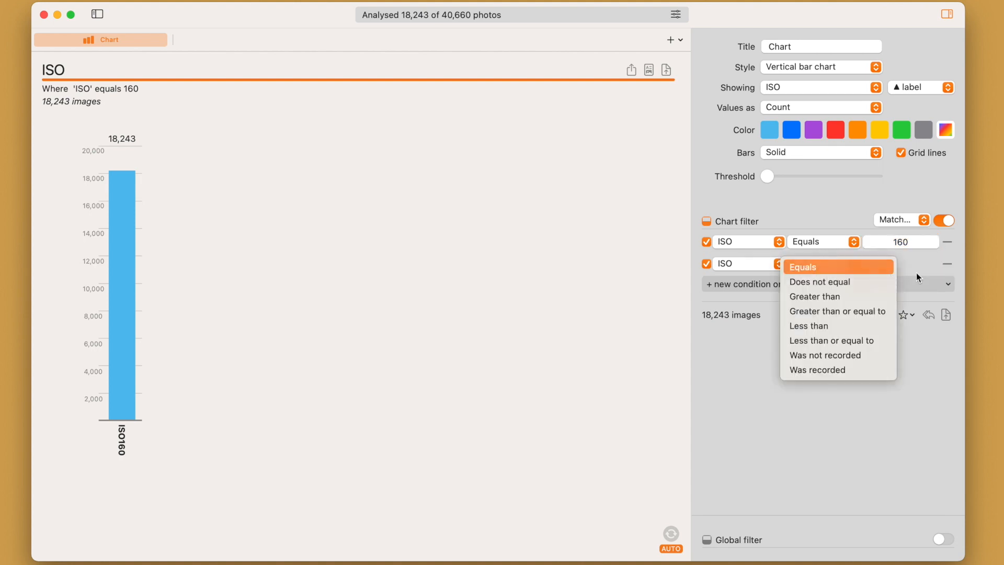
left_click(907, 265)
type("320")
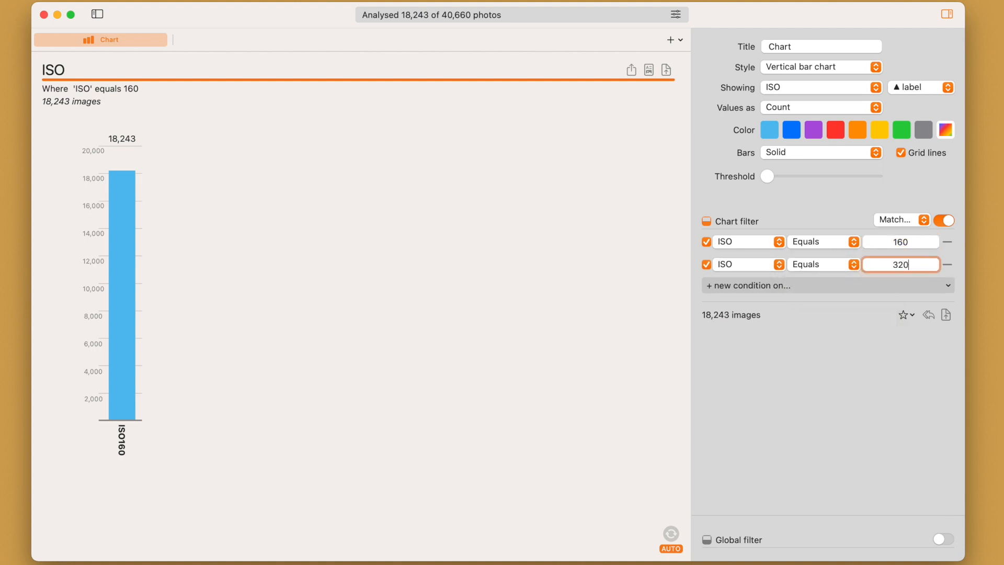
key("Return")
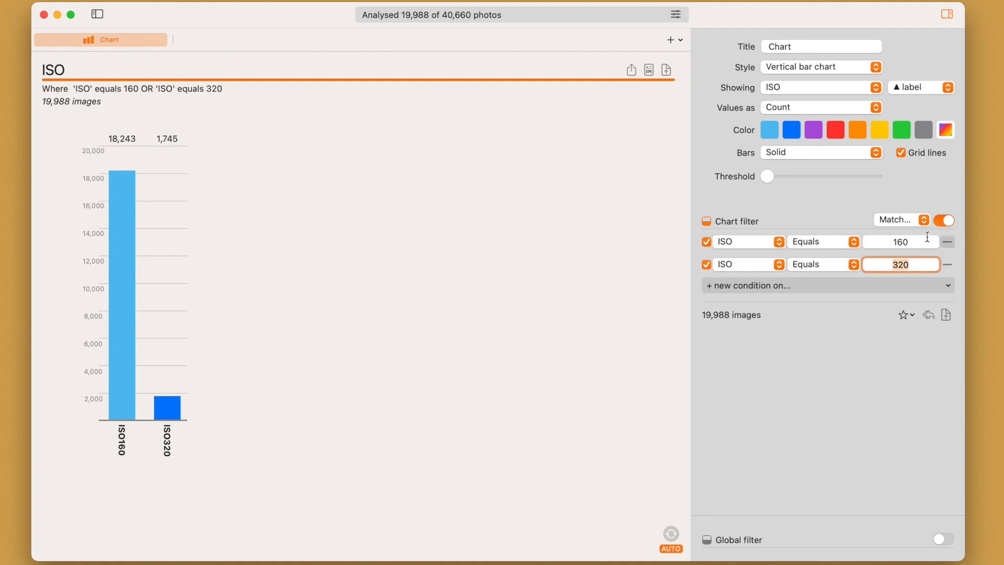
left_click(908, 221)
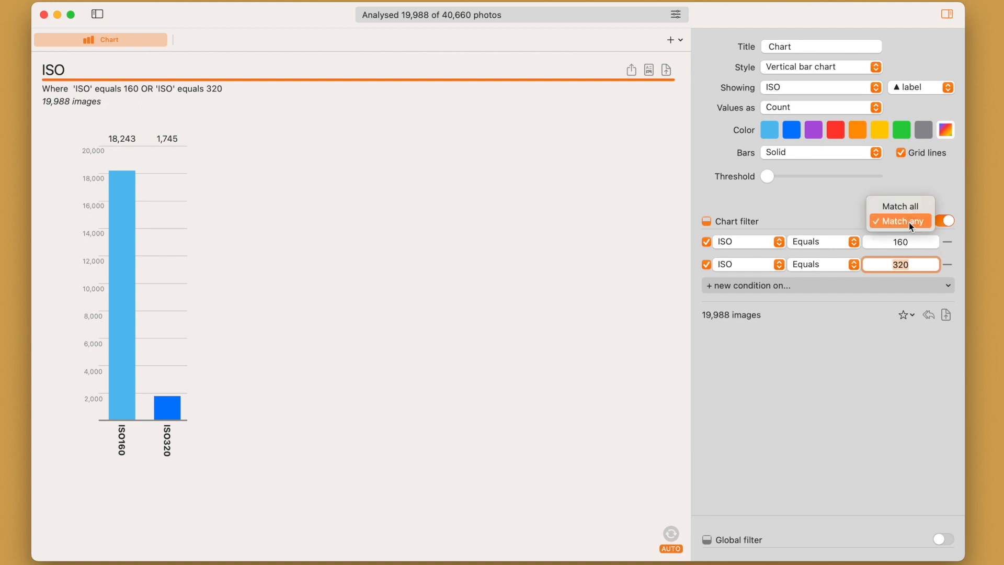
left_click(829, 222)
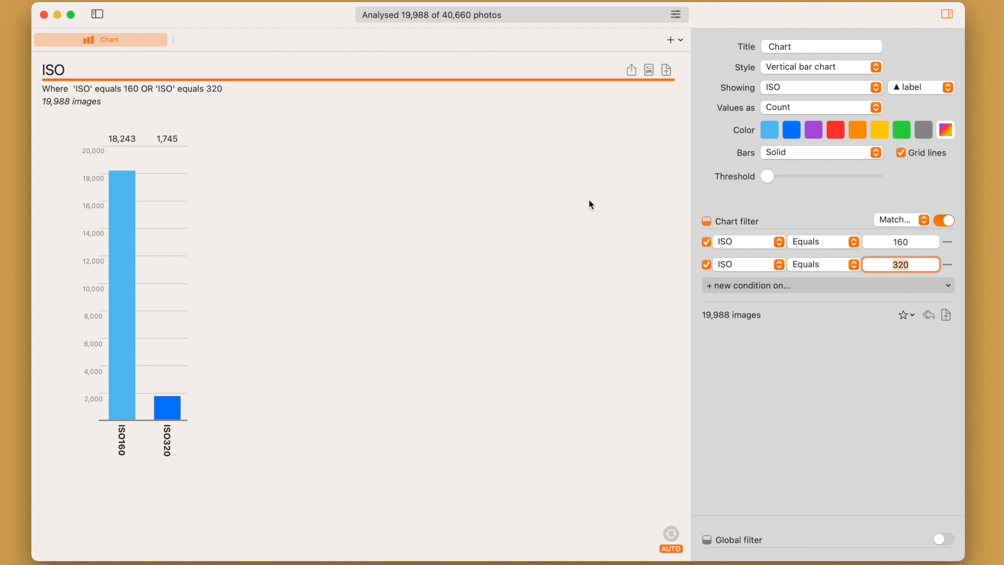
Replace both ISO conditions in the chart filter with one requiring Exposure program equal to Aperture priority.
left_click(950, 265)
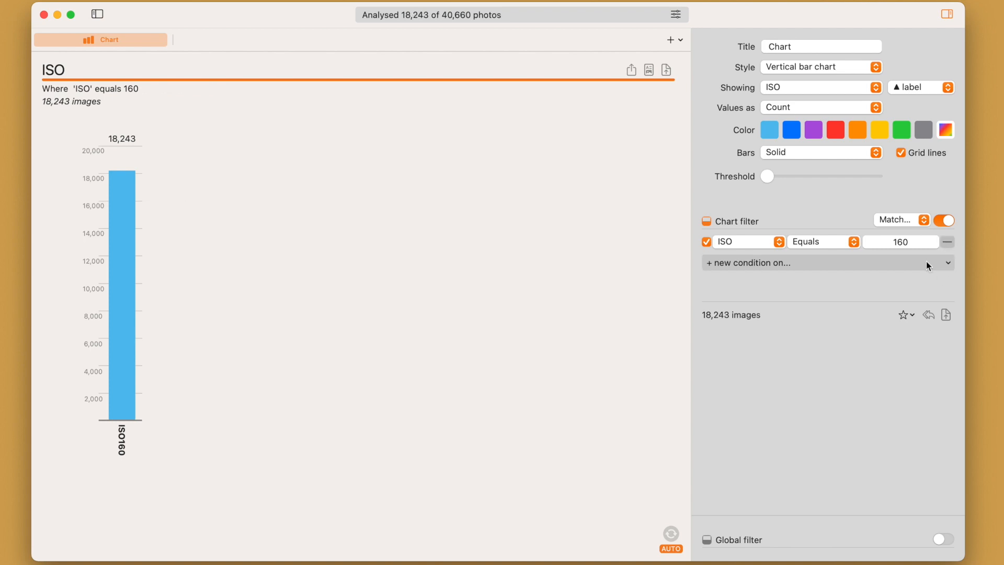
left_click(947, 242)
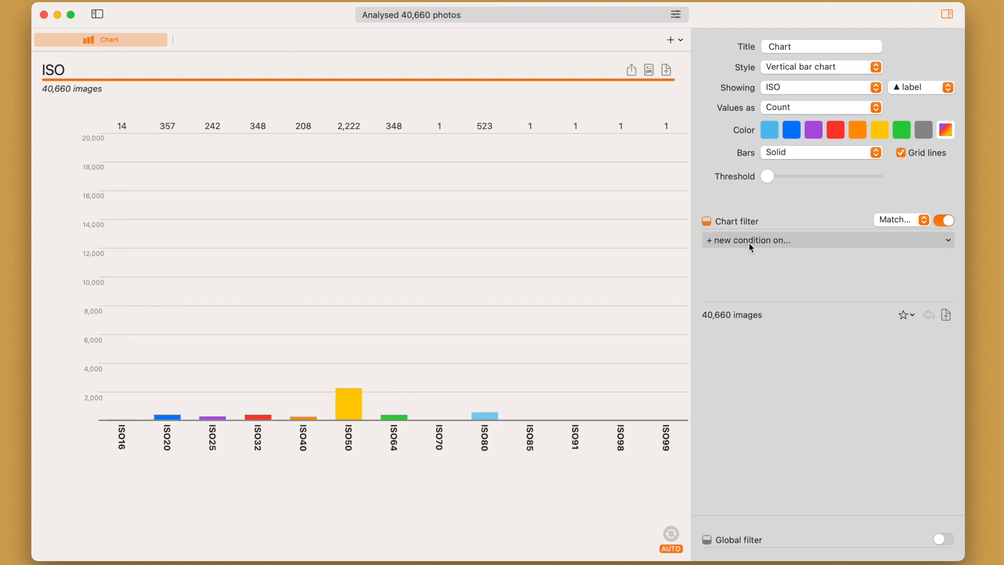
left_click(749, 242)
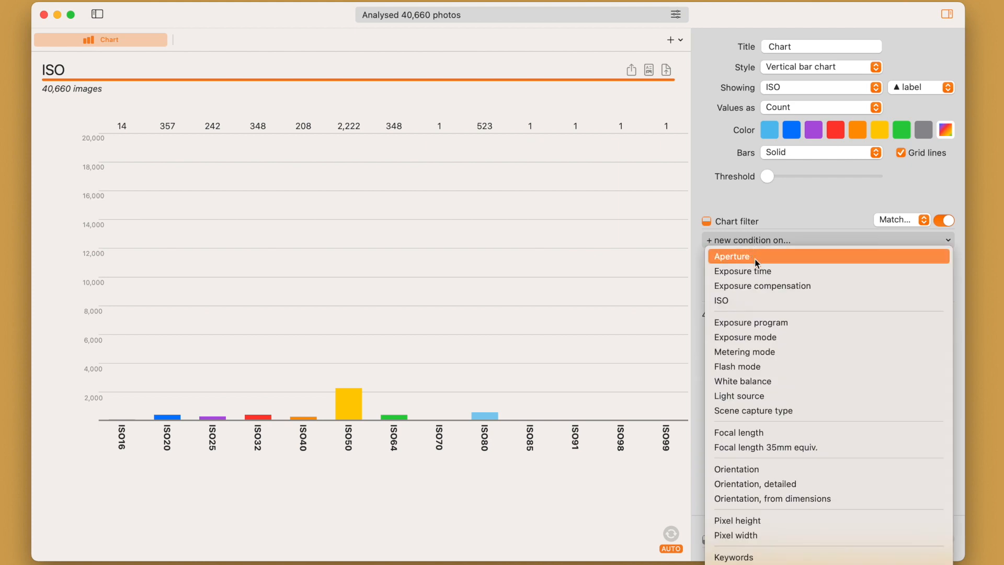
left_click(775, 327)
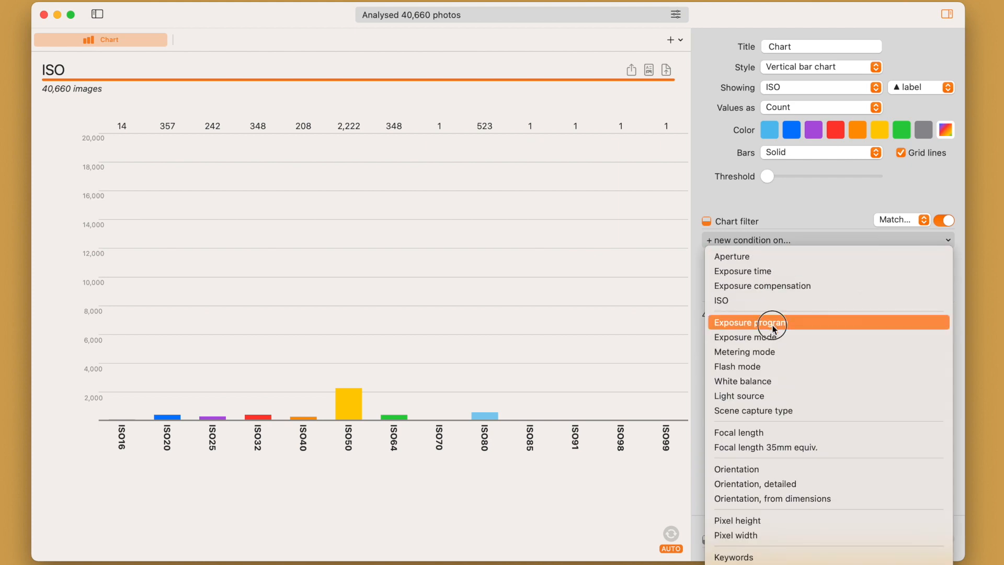
left_click(773, 329)
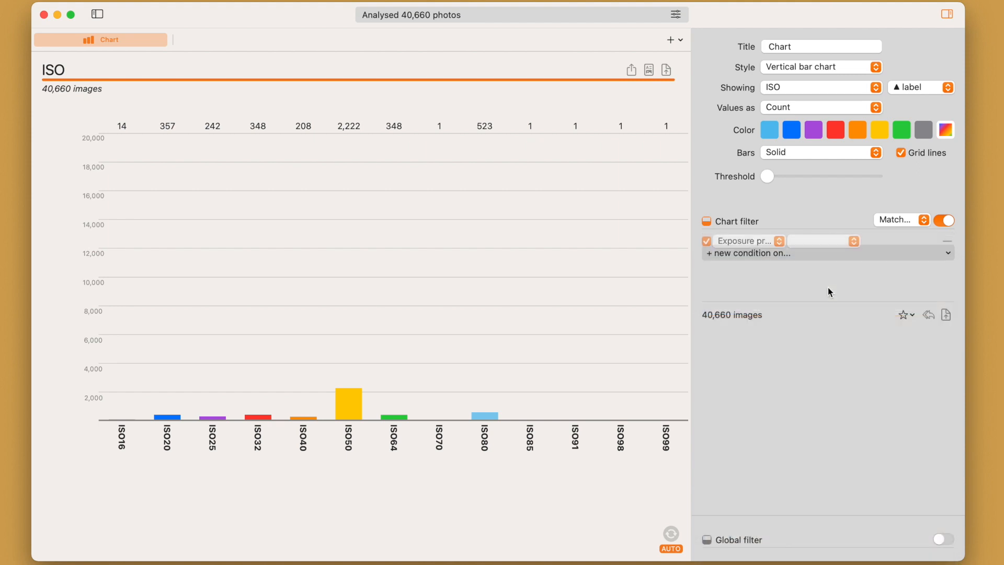
left_click(810, 241)
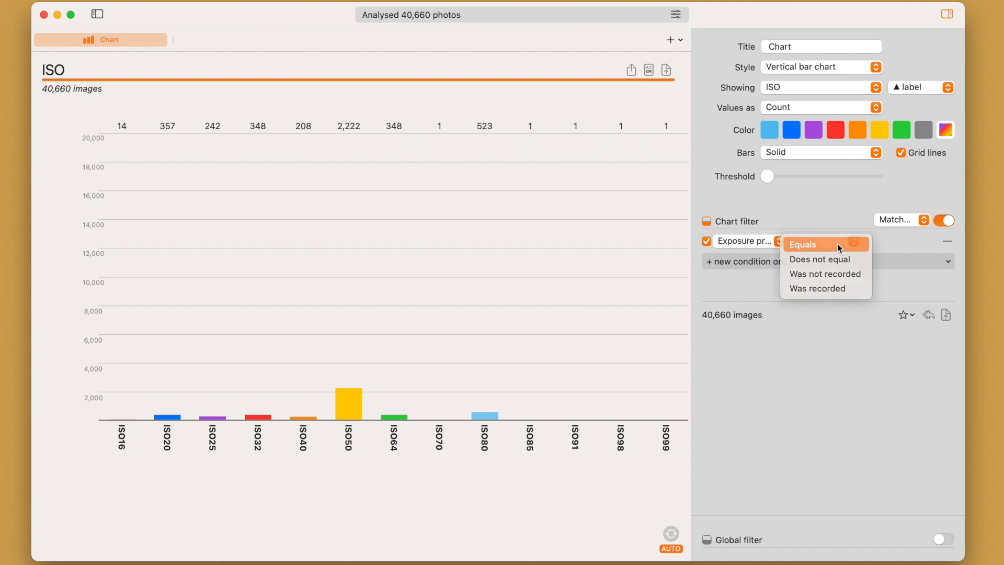
left_click(837, 243)
left_click(887, 244)
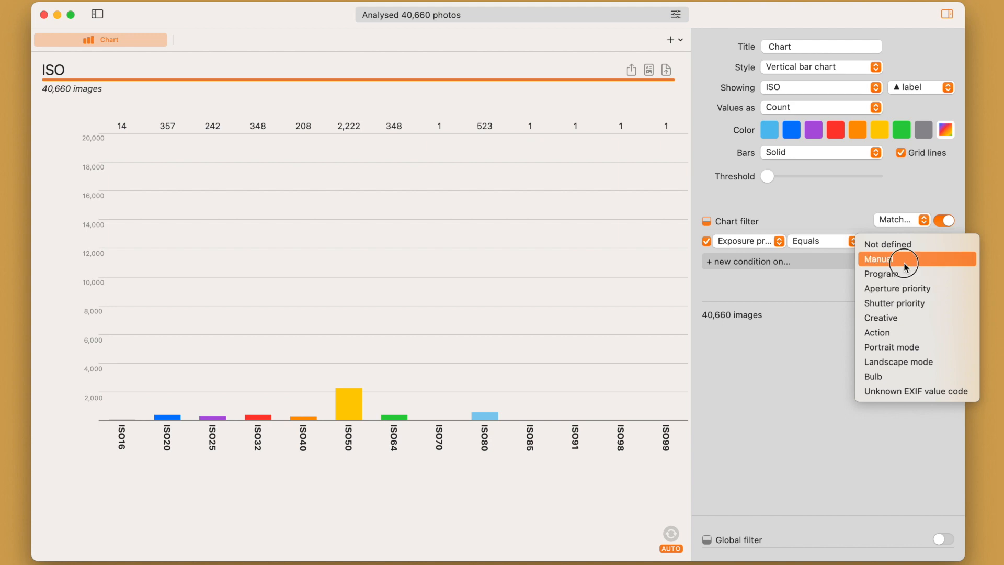
left_click(913, 290)
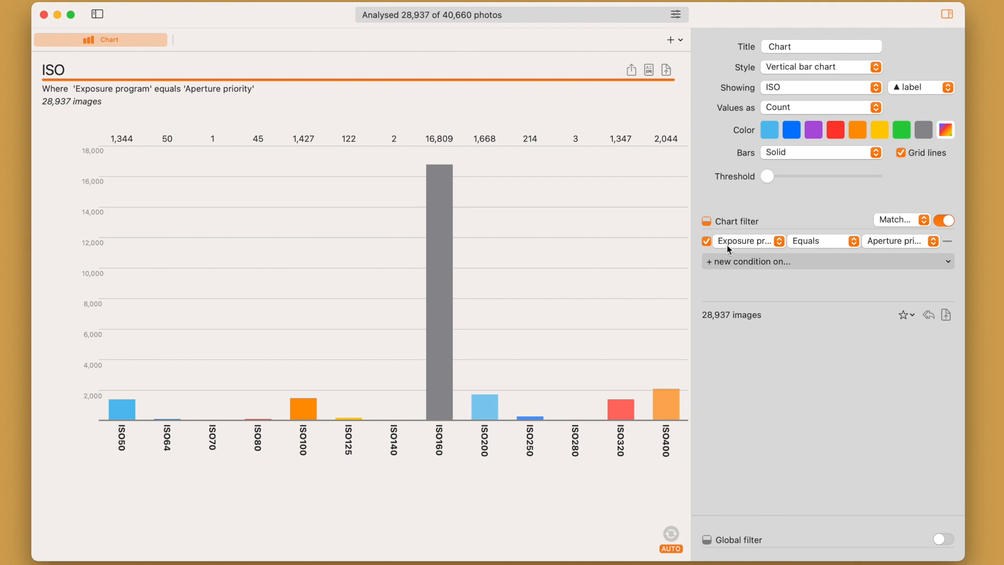
Replace the Exposure program condition in the chart filter with one requiring Exif data to contain "Fuji".
left_click(947, 241)
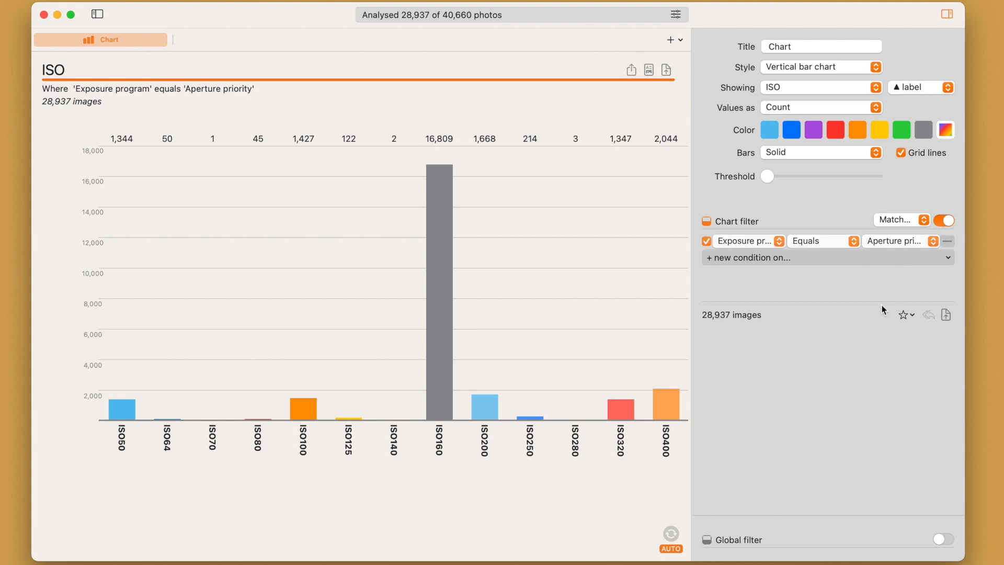
left_click(759, 242)
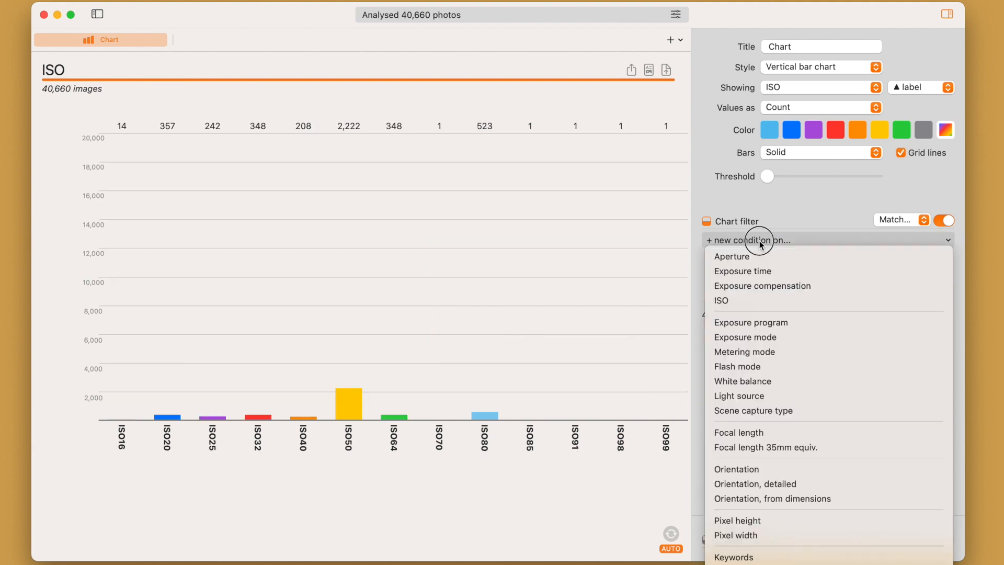
mouse_move(829, 563)
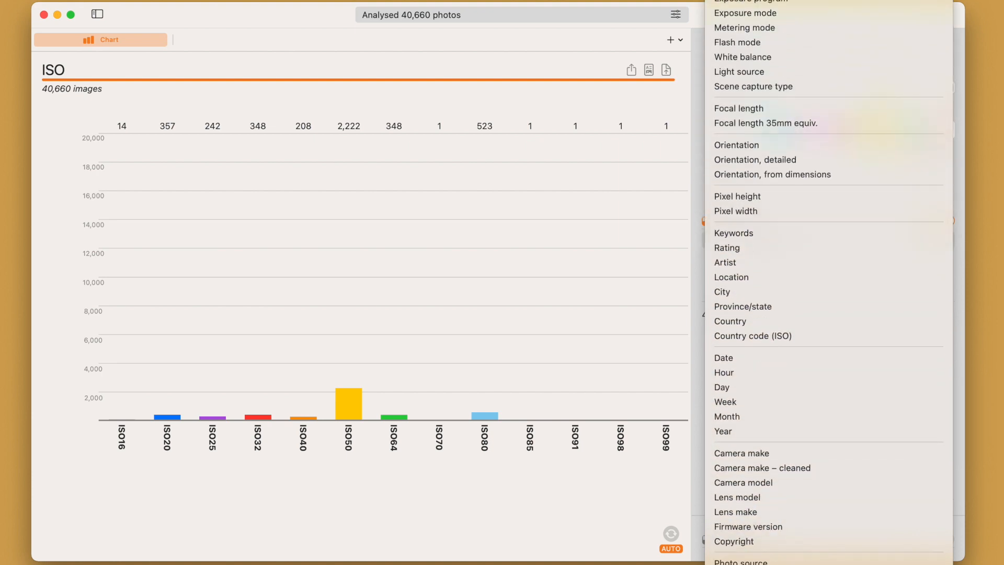
left_click(816, 564)
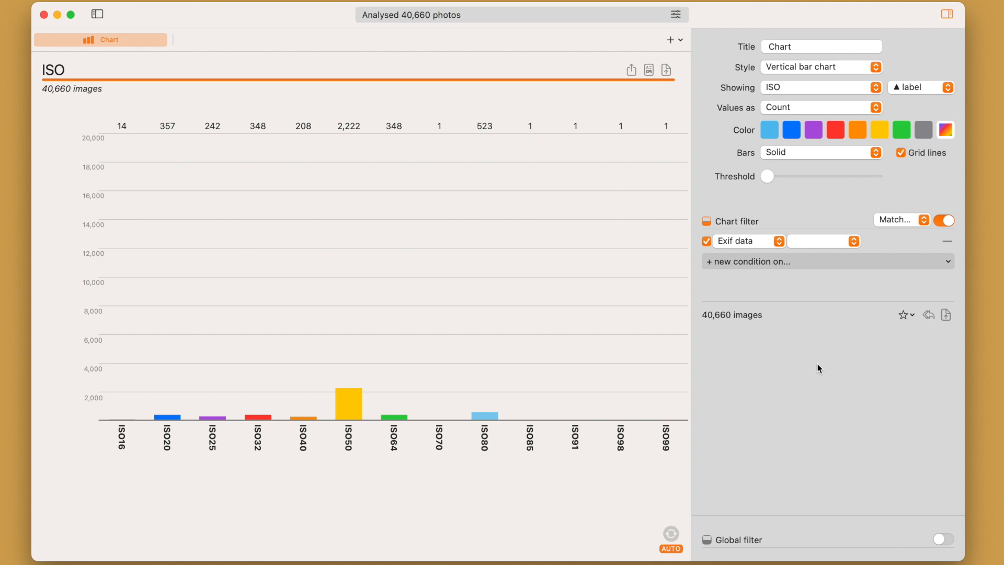
left_click(819, 242)
left_click(818, 241)
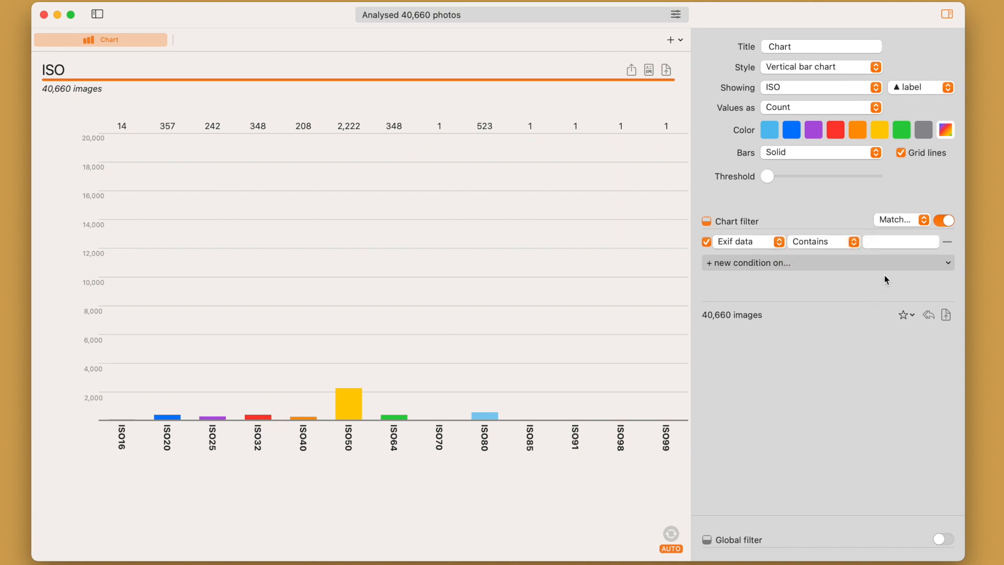
left_click(882, 241)
type("Fuji")
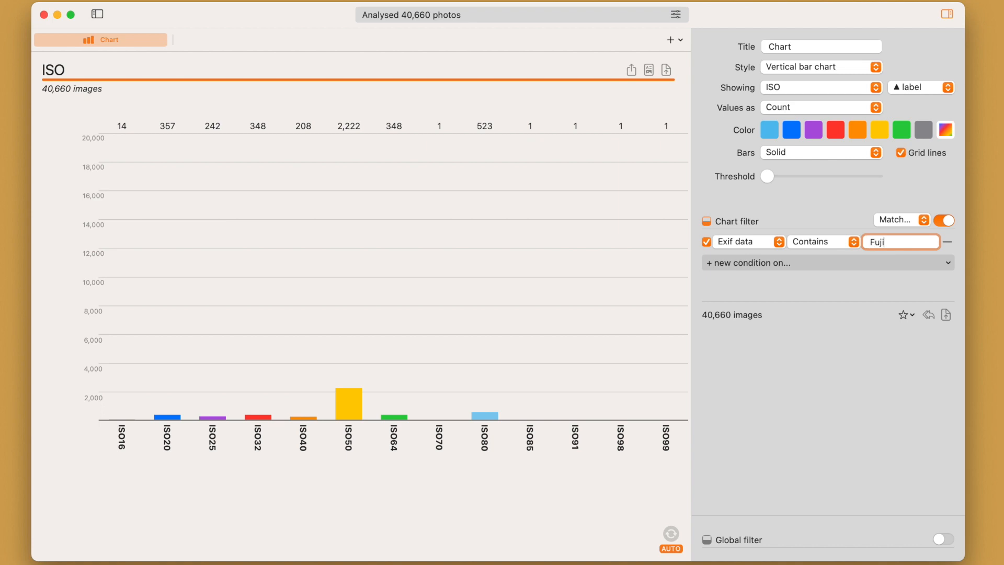
key("Return")
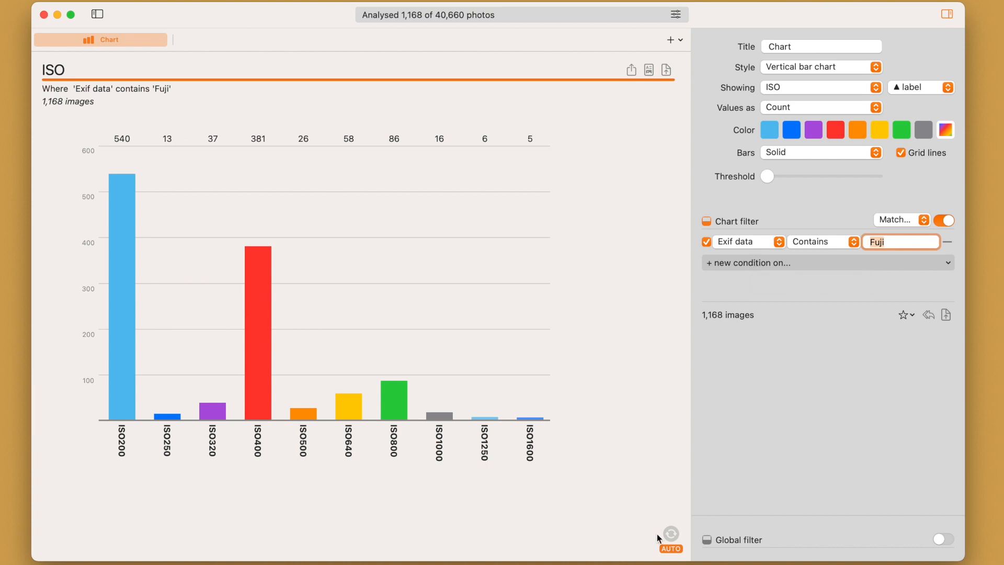
Turn off automatic chart updating and remove the Exif data condition from the chart filter.
left_click(673, 549)
left_click(947, 242)
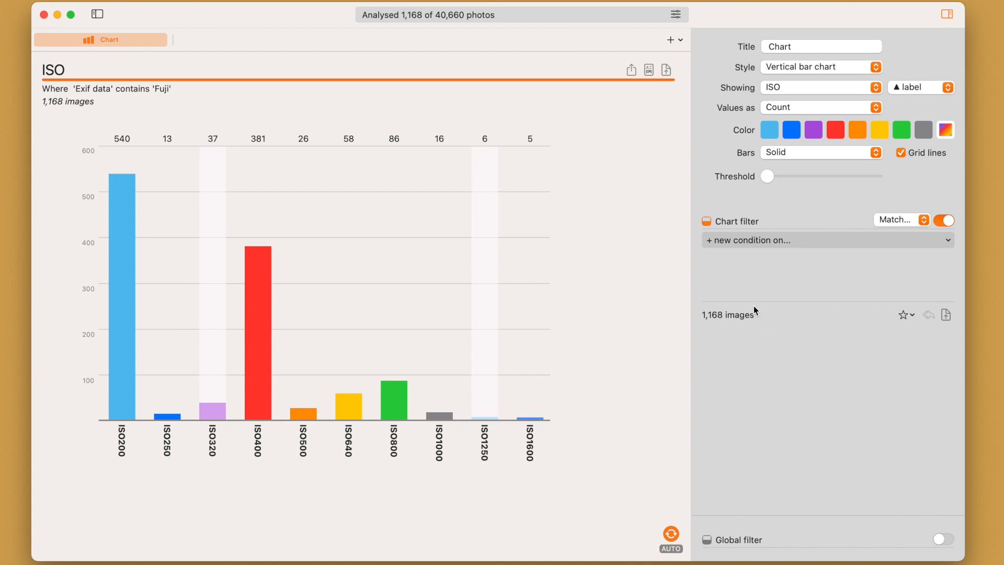
Add a chart filter condition requiring ISO greater than 100.
left_click(717, 240)
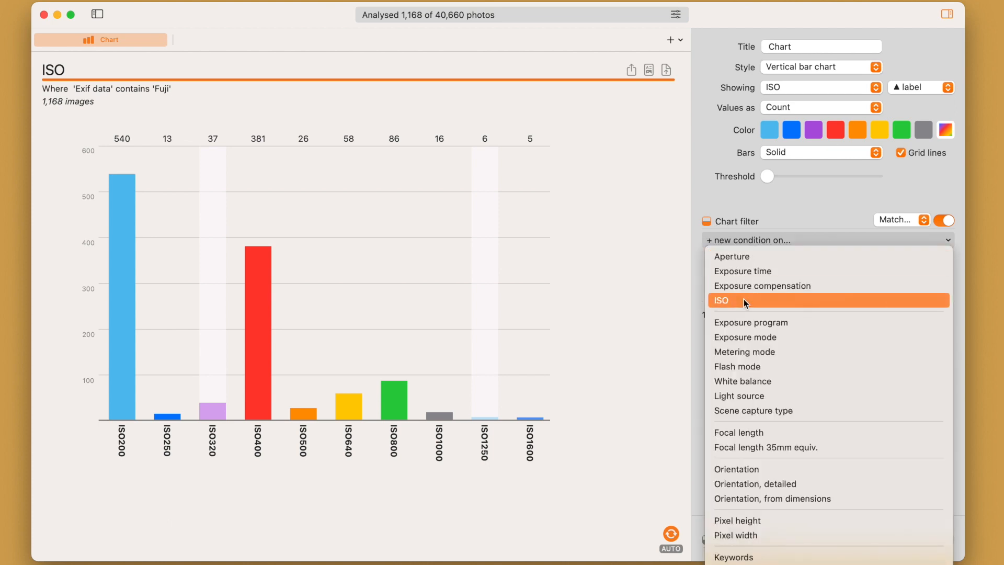
left_click(802, 293)
left_click(811, 243)
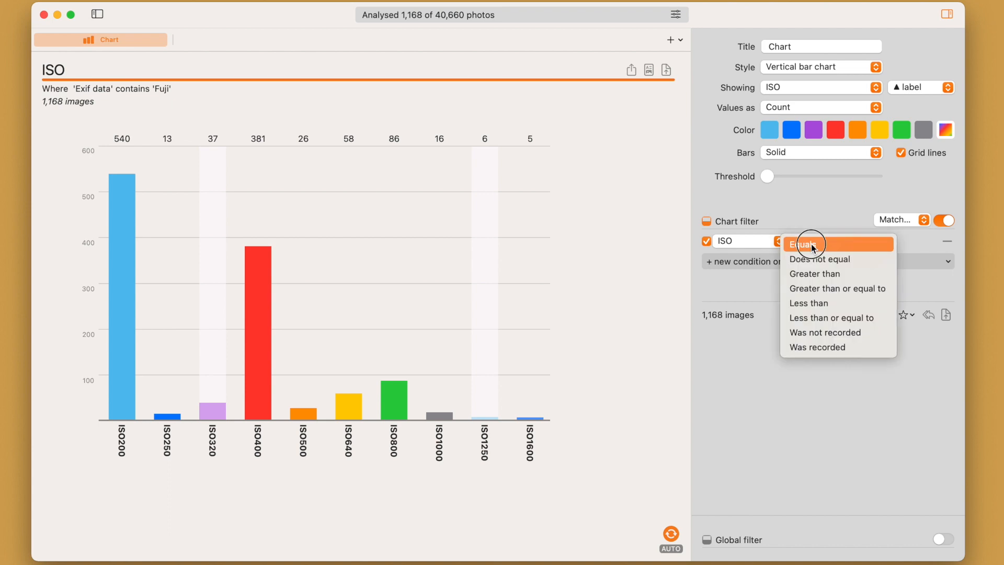
left_click(835, 268)
left_click(870, 244)
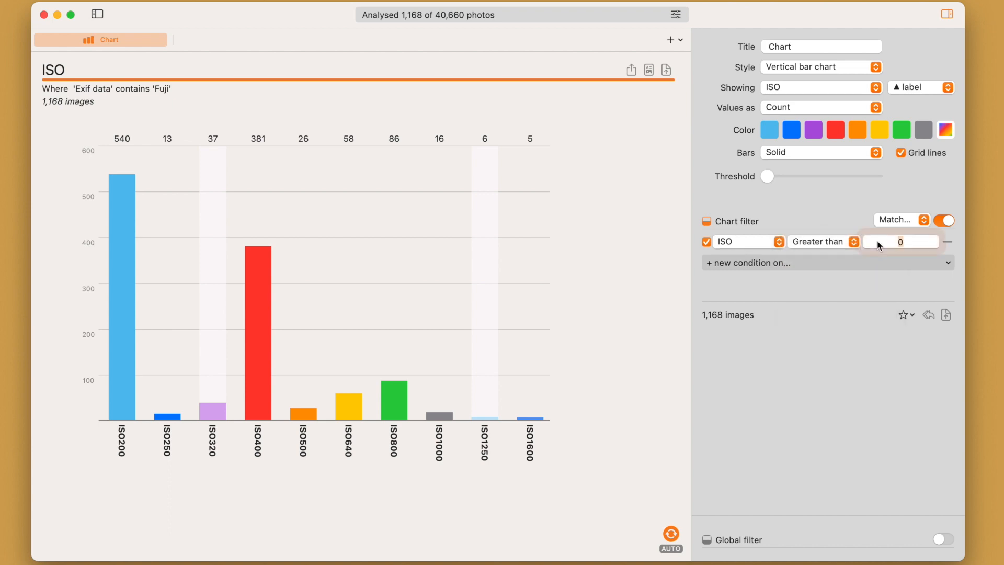
type("100")
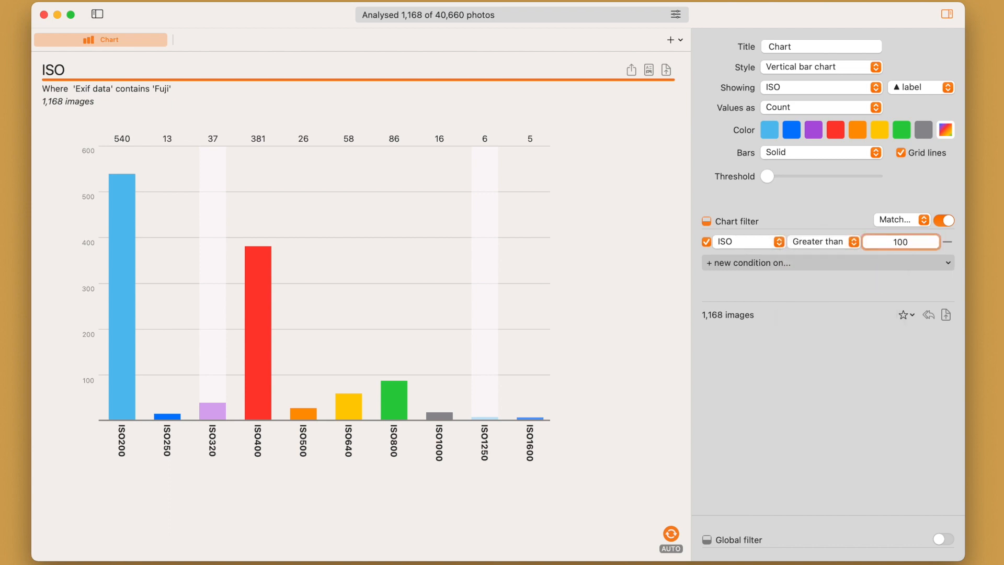
Add a second chart filter condition requiring ISO less than 400.
left_click(841, 261)
left_click(763, 325)
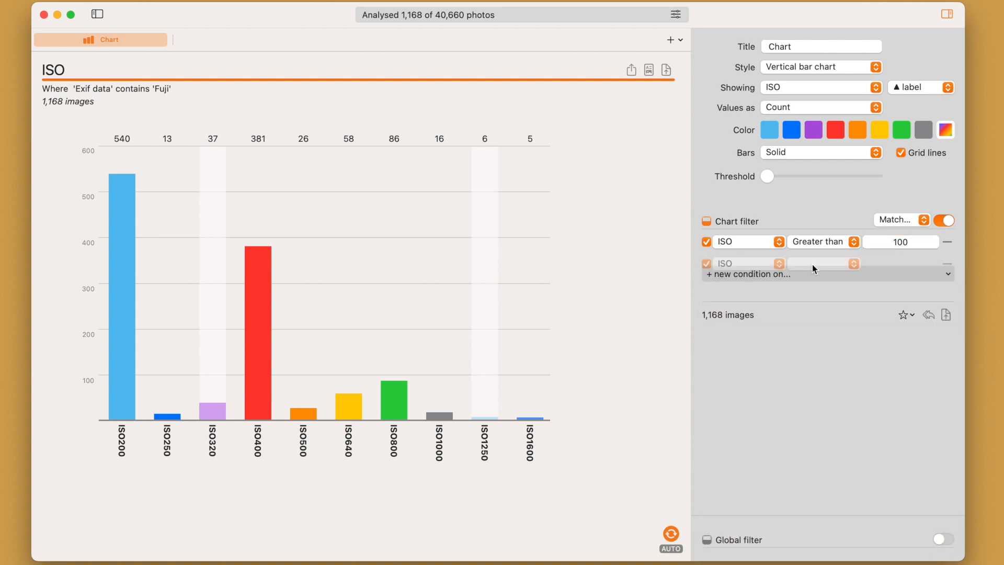
left_click(812, 265)
left_click(826, 325)
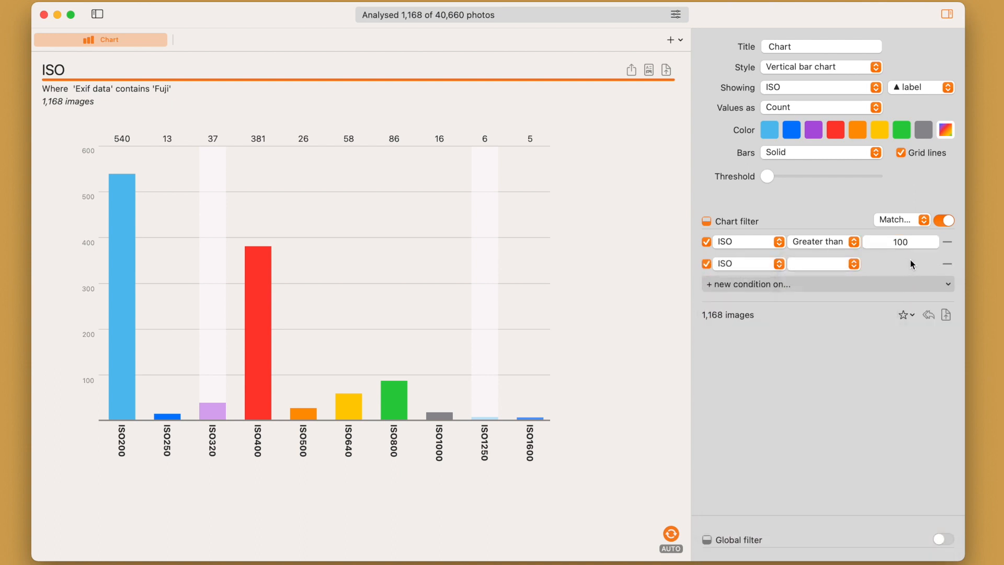
left_click(903, 265)
type("400")
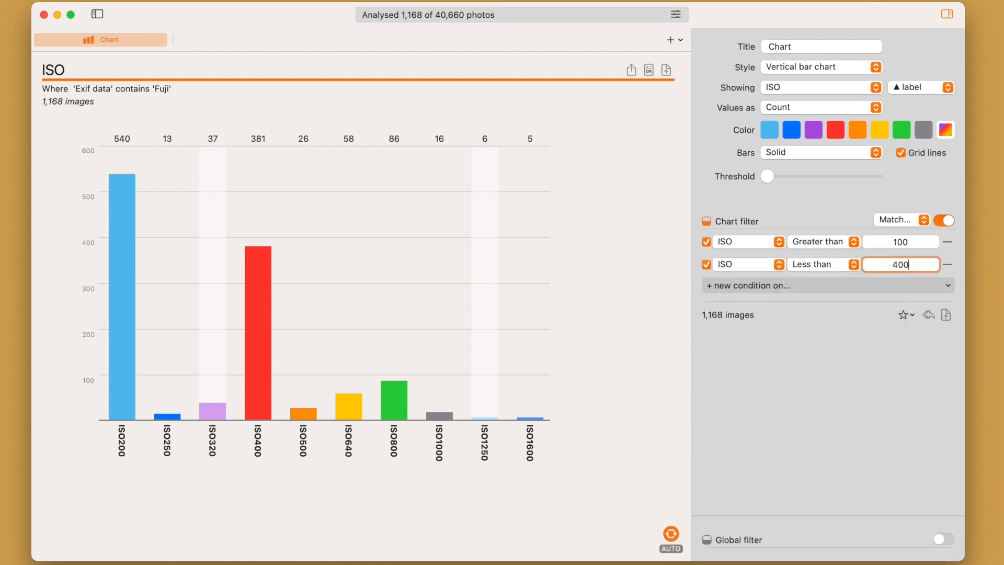
Add a third chart filter condition requiring that Aperture was recorded, and update the chart manually.
left_click(778, 285)
left_click(778, 302)
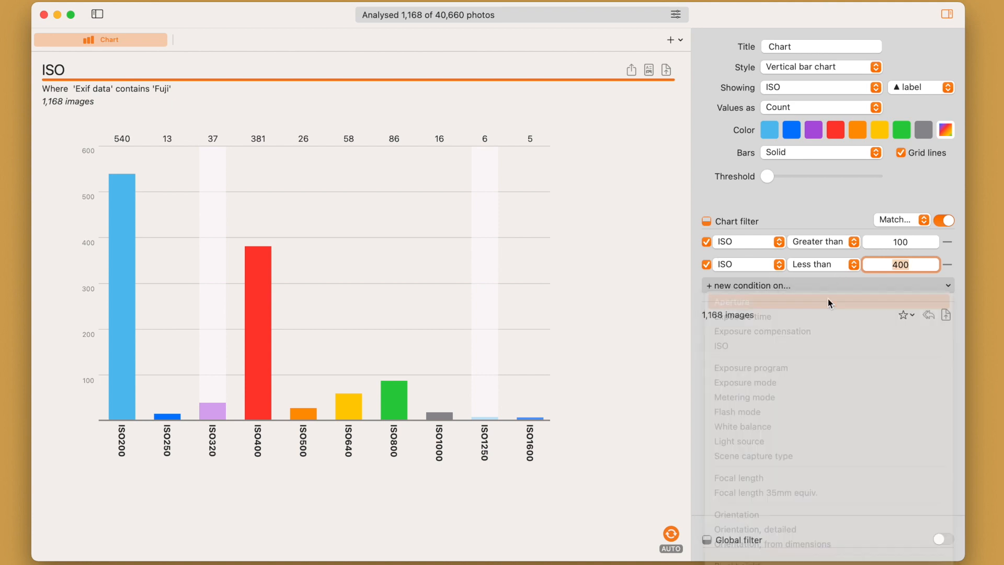
left_click(815, 289)
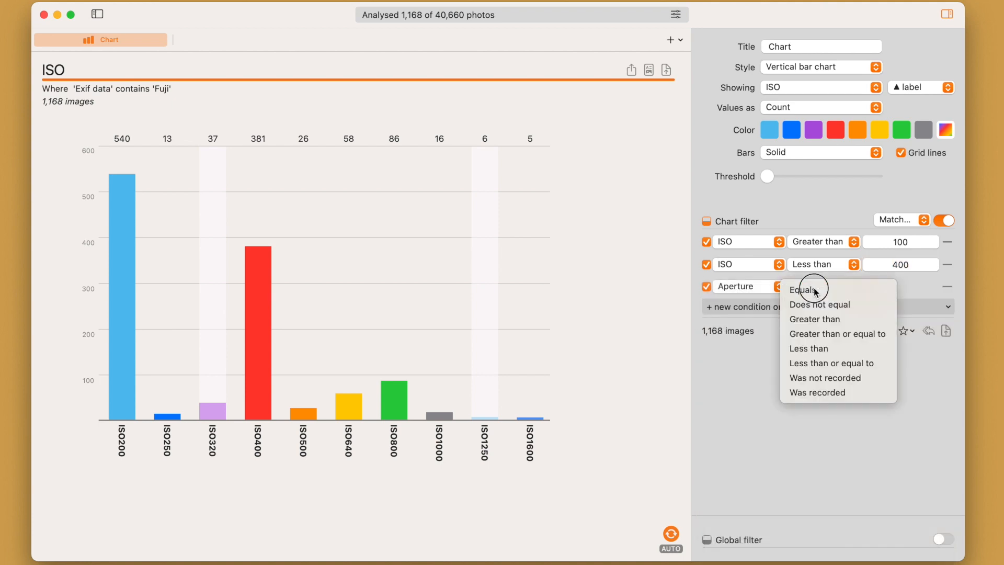
left_click(840, 393)
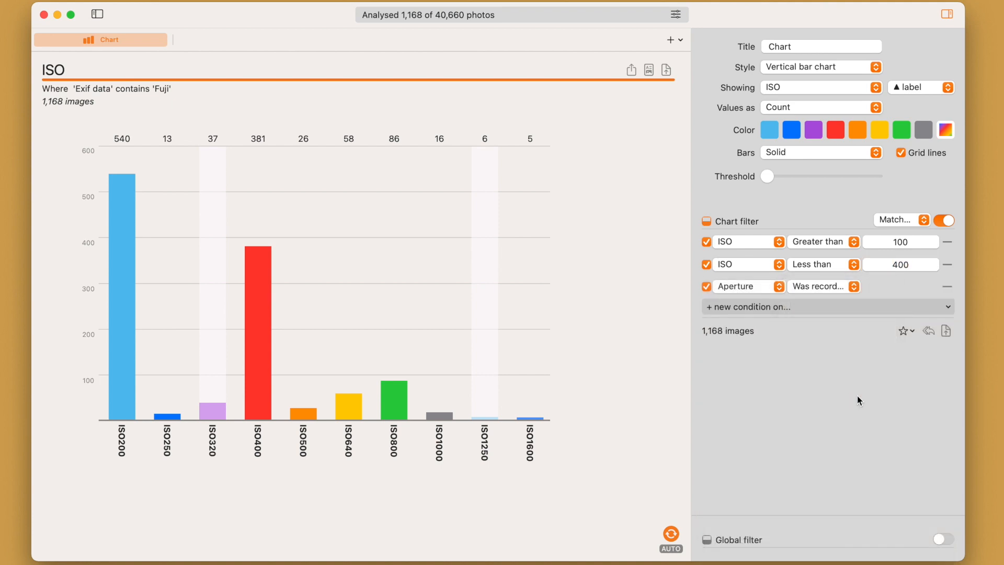
left_click(671, 538)
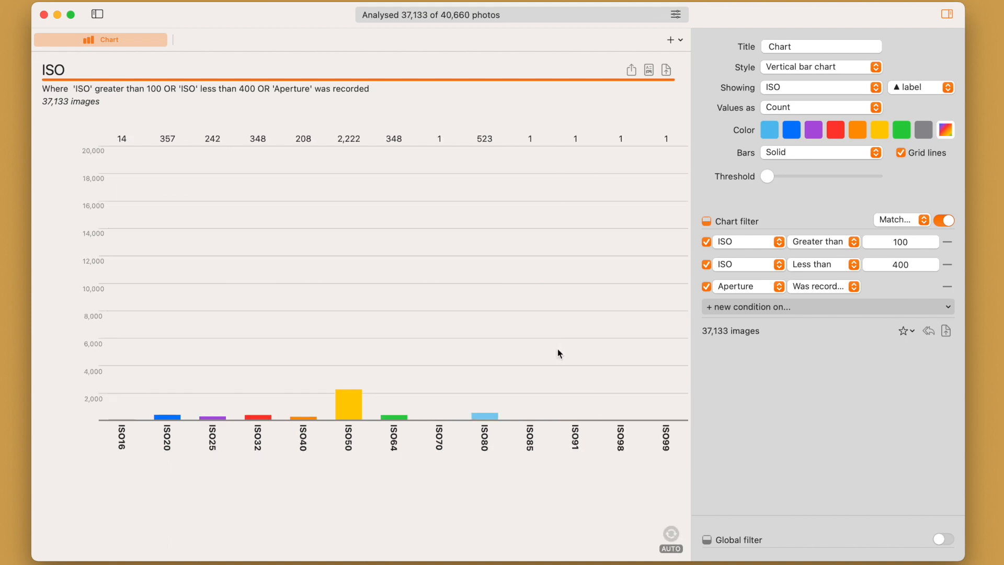
scroll(557, 349, "right", 3)
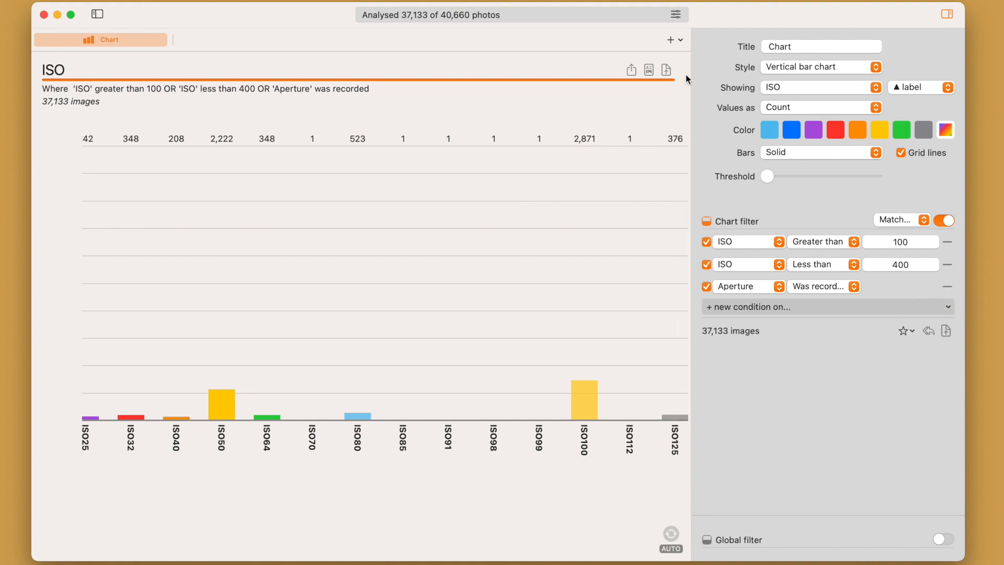
Add a second chart to the document as a pie chart.
left_click(681, 42)
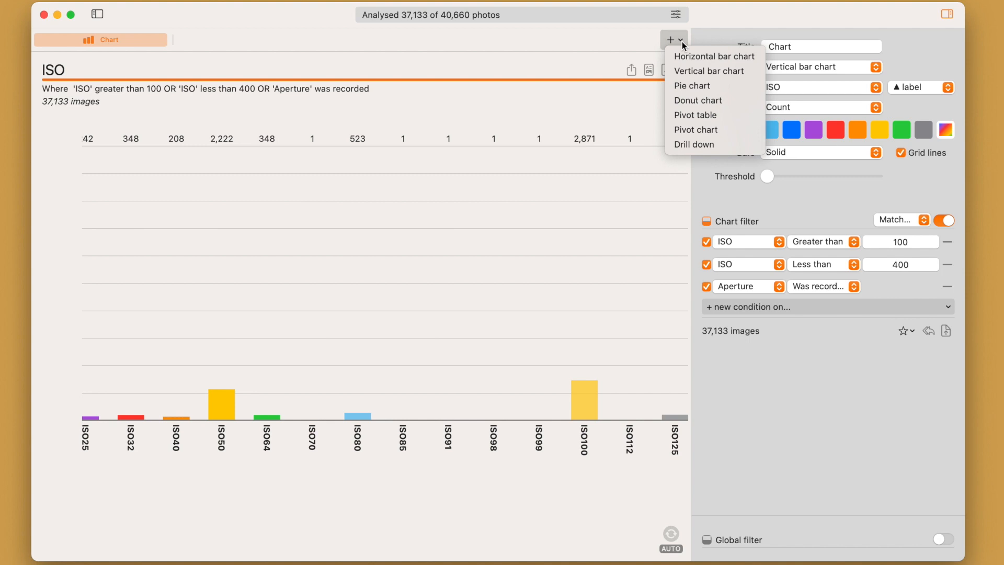
left_click(699, 85)
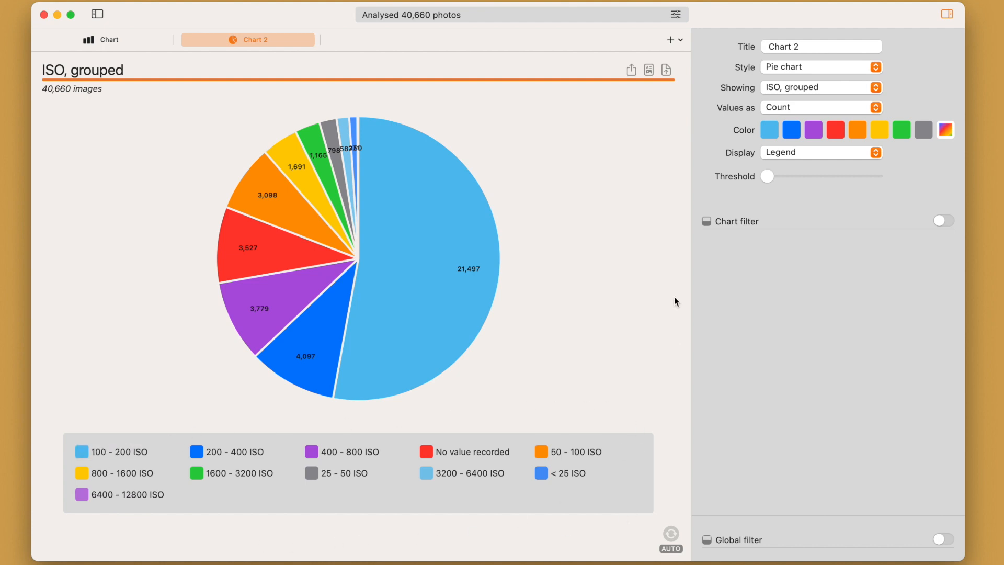
Change the first chart's style to Pie chart and make it show ISO, grouped.
left_click(108, 46)
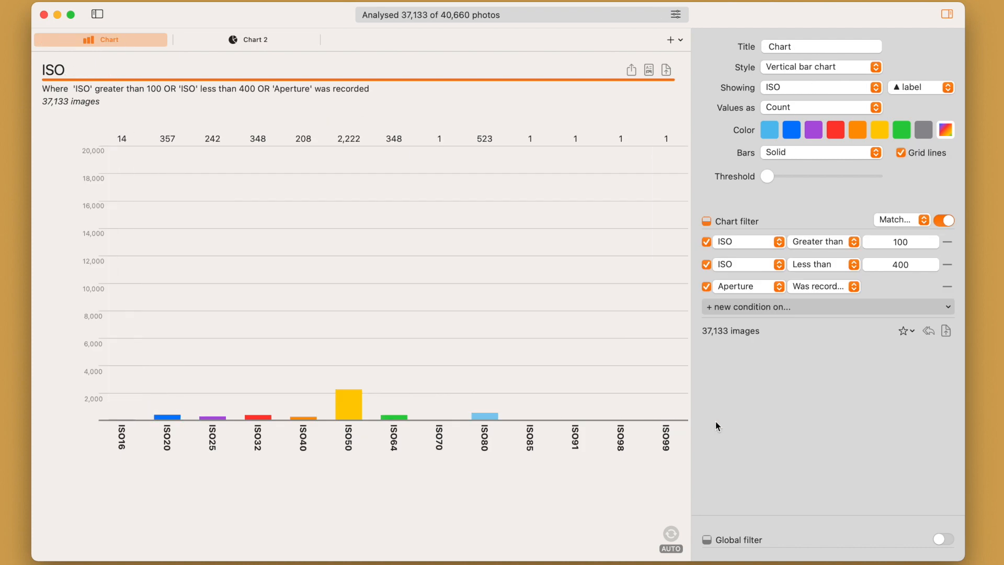
left_click(812, 67)
left_click(810, 83)
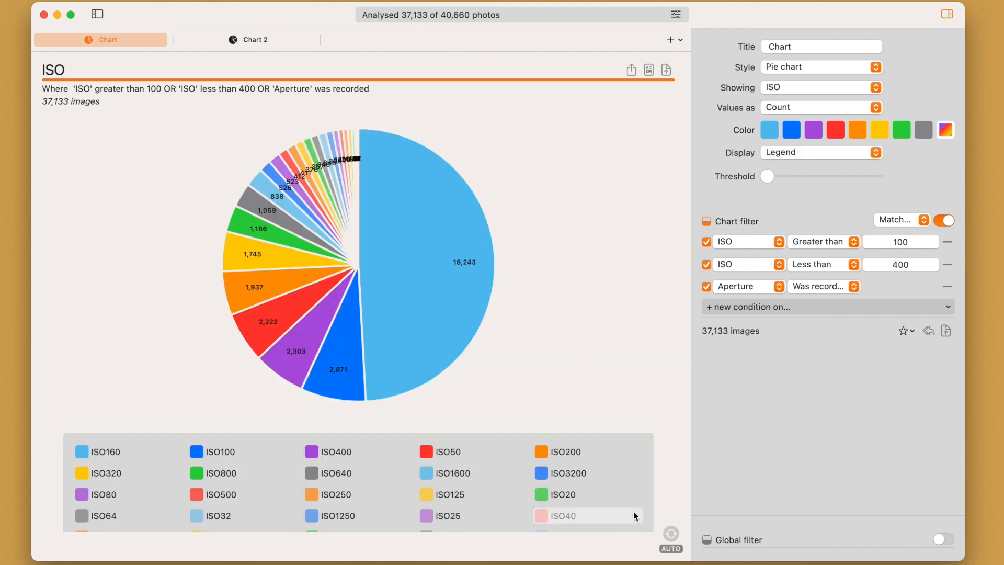
left_click(800, 85)
left_click(798, 101)
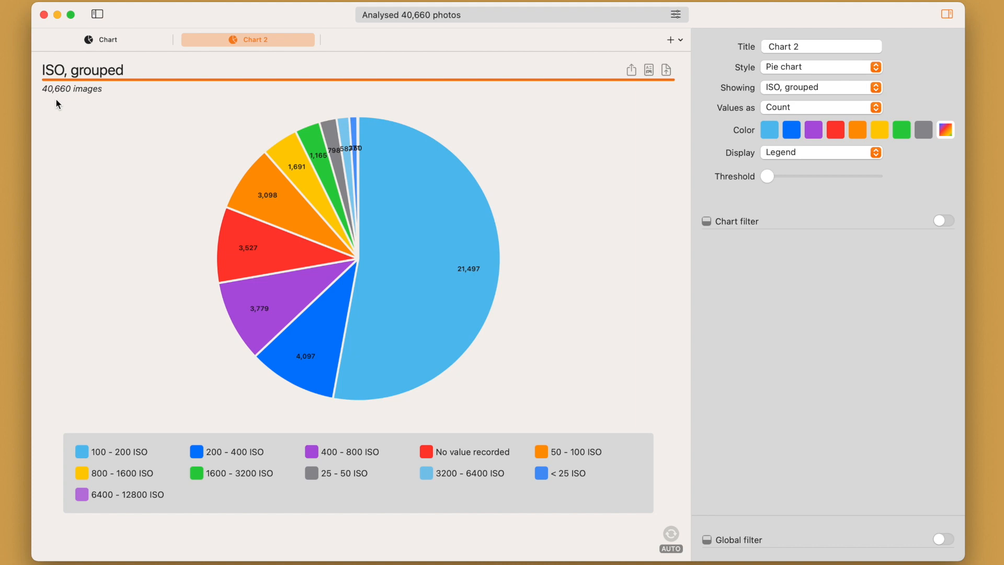
left_click(130, 42)
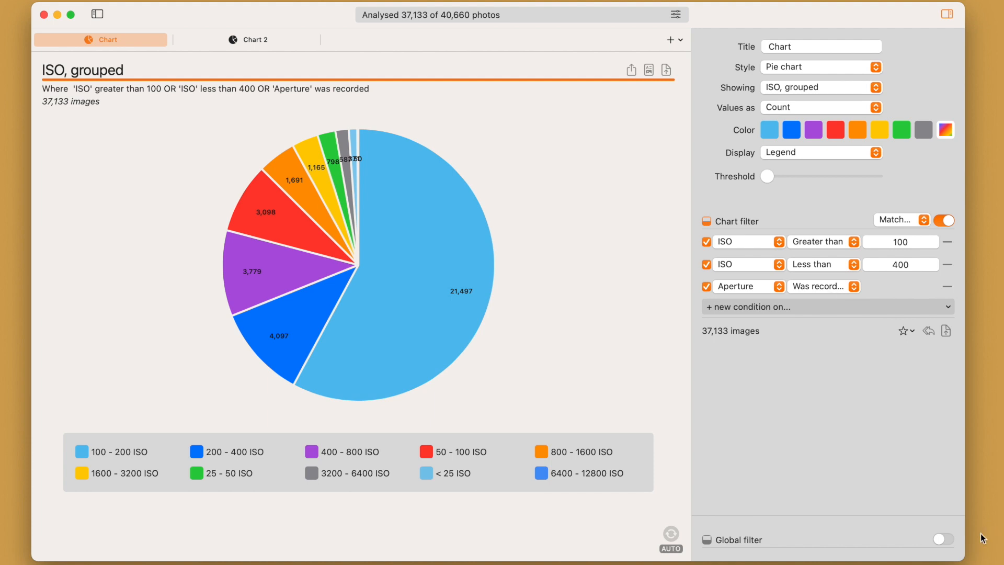
Turn on the global filter with a condition requiring that Aperture was recorded, and check it on Chart 2.
left_click(950, 540)
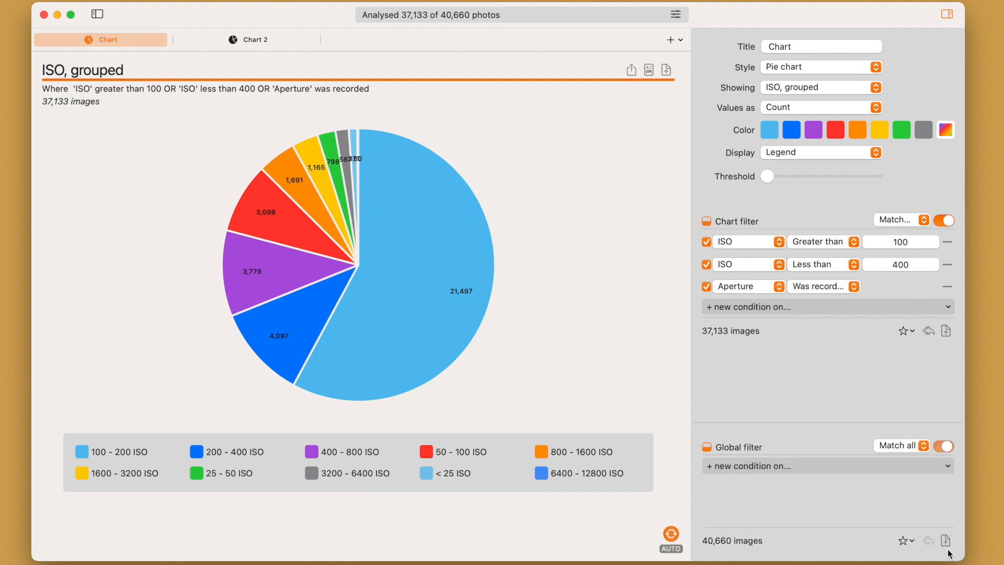
left_click(747, 465)
left_click(757, 481)
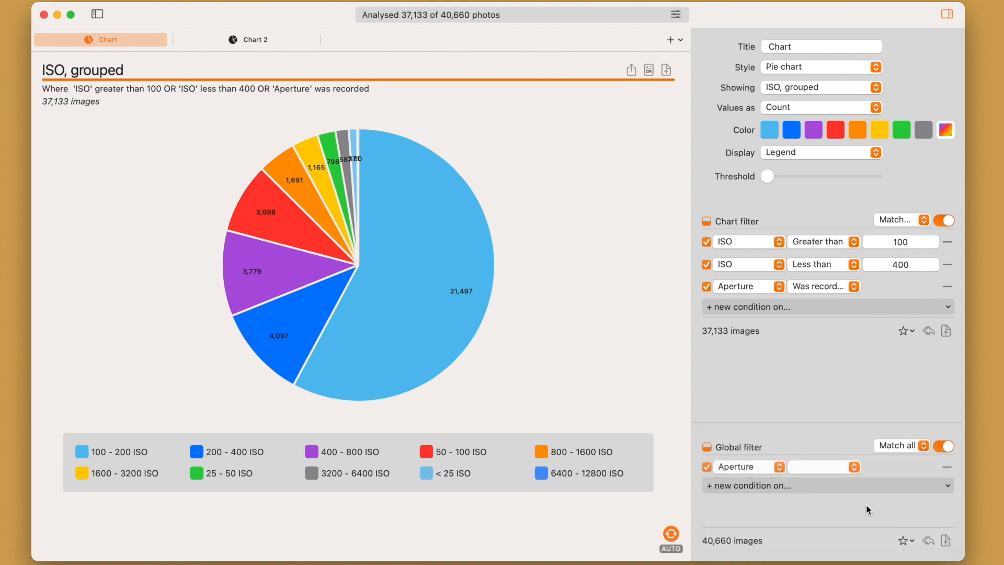
left_click(834, 466)
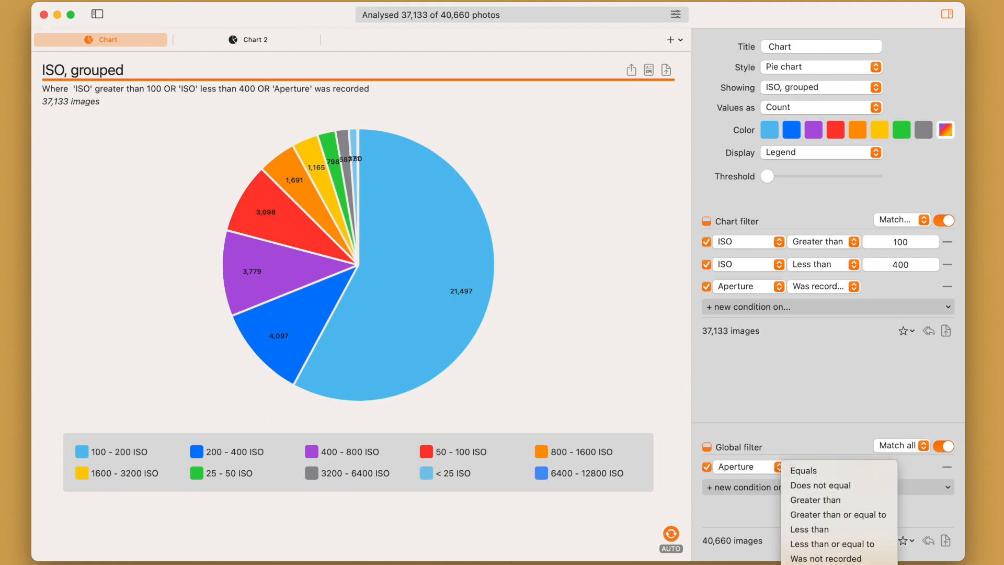
left_click(831, 564)
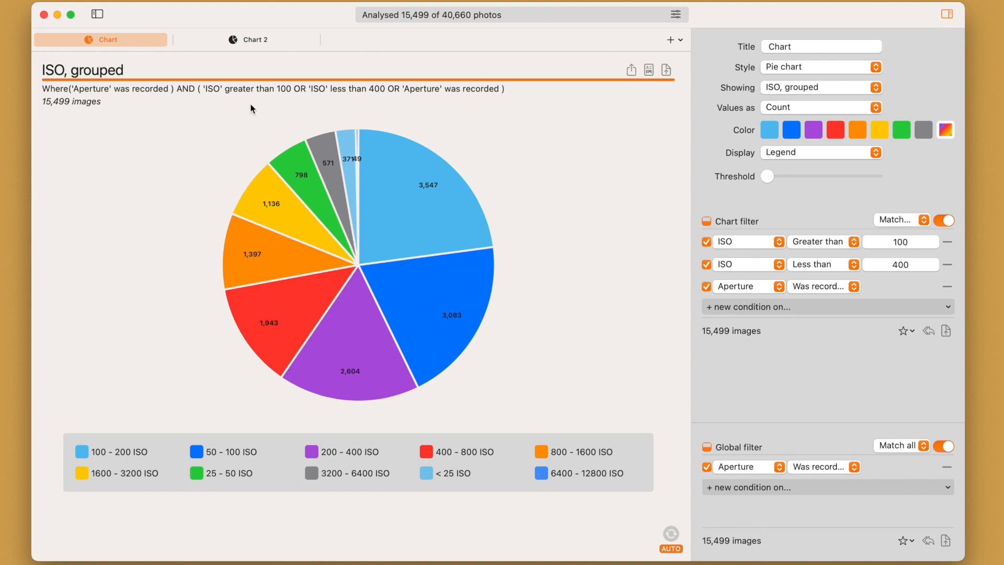
left_click(253, 42)
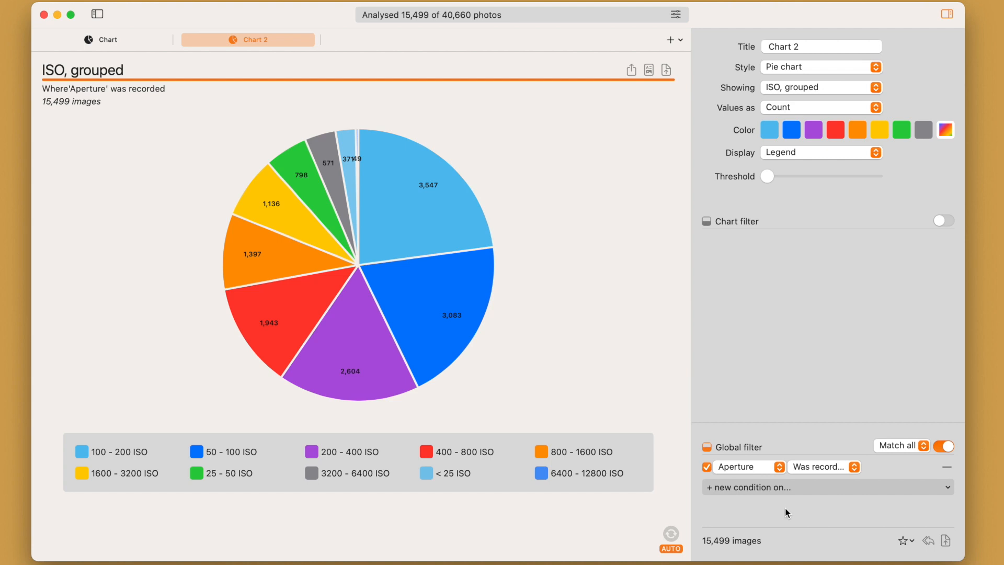
Hide the global filter's controls and remove the Aperture condition from the first chart's filter.
left_click(707, 447)
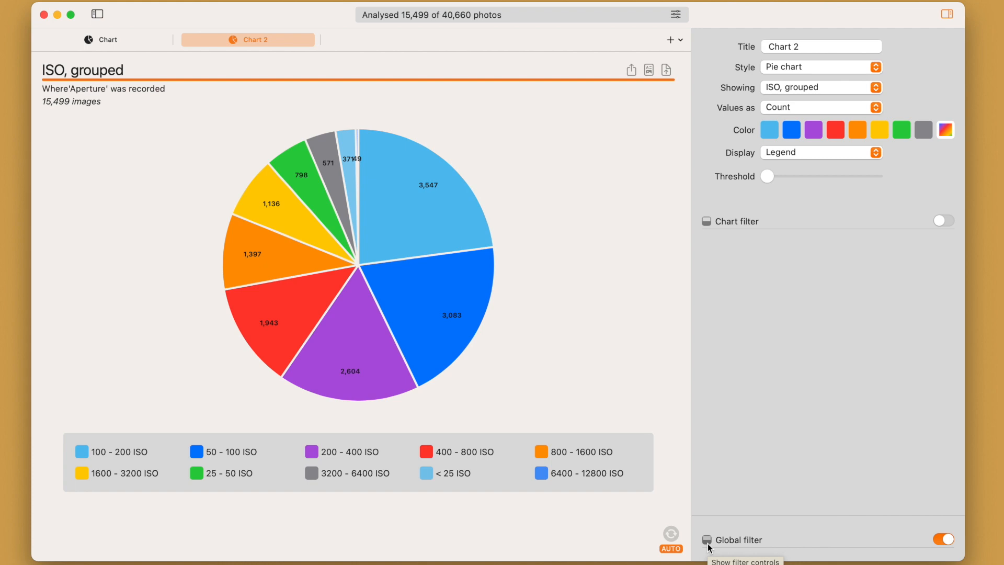
left_click(579, 473)
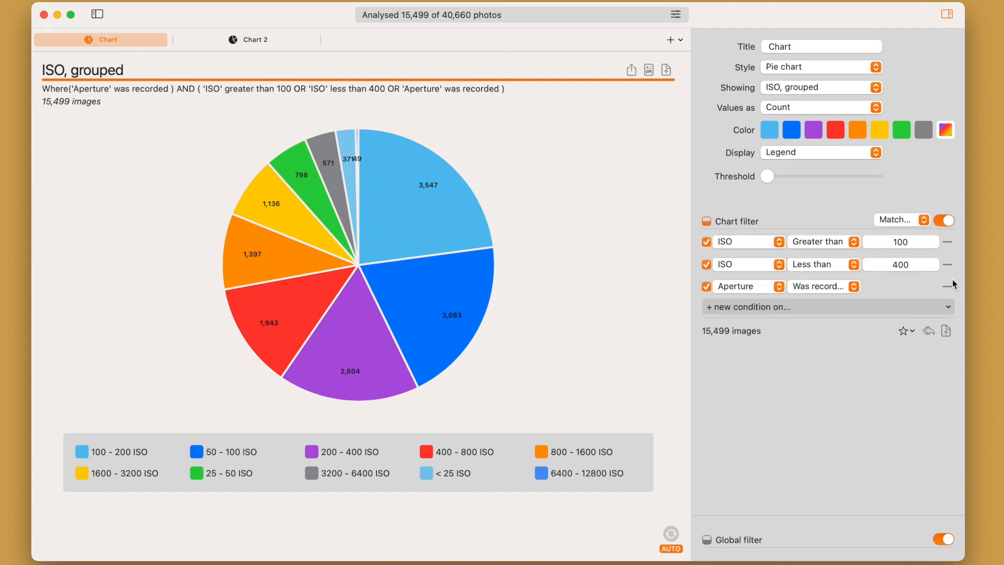
left_click(947, 288)
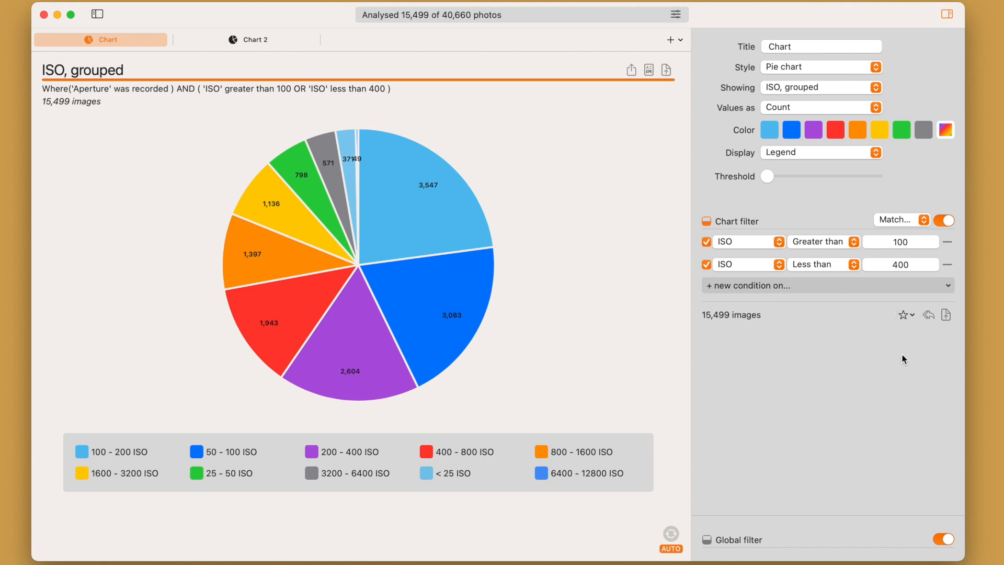
Save the first chart's filter as a favourite titled "100-400 ISO".
left_click(906, 315)
left_click(921, 330)
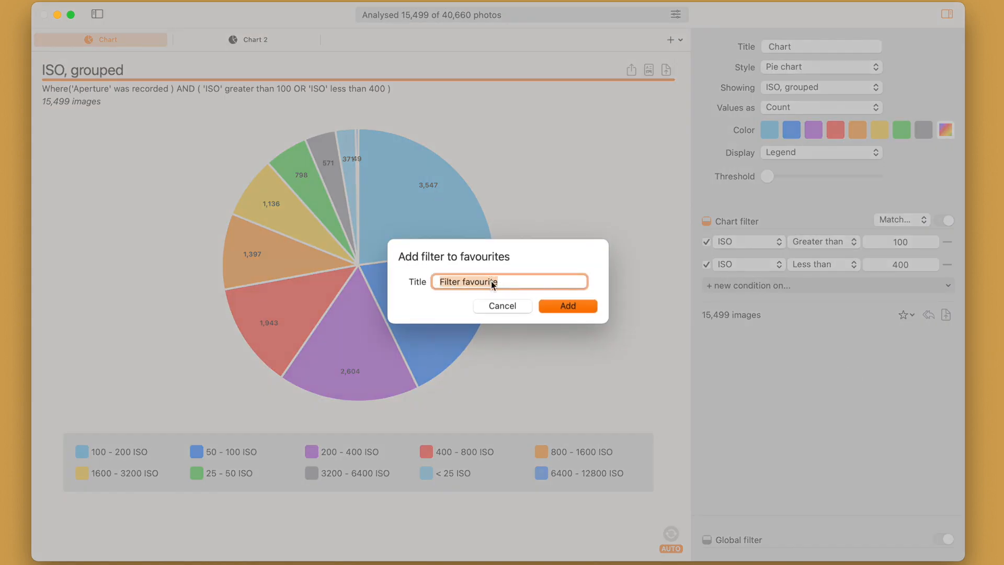
type("100-400 UIS")
key("BackSpace")
key("BackSpace")
key("BackSpace")
key("BackSpace")
type("ISO")
key("BackSpace")
key("BackSpace")
key("BackSpace")
type("ISO")
key("Return")
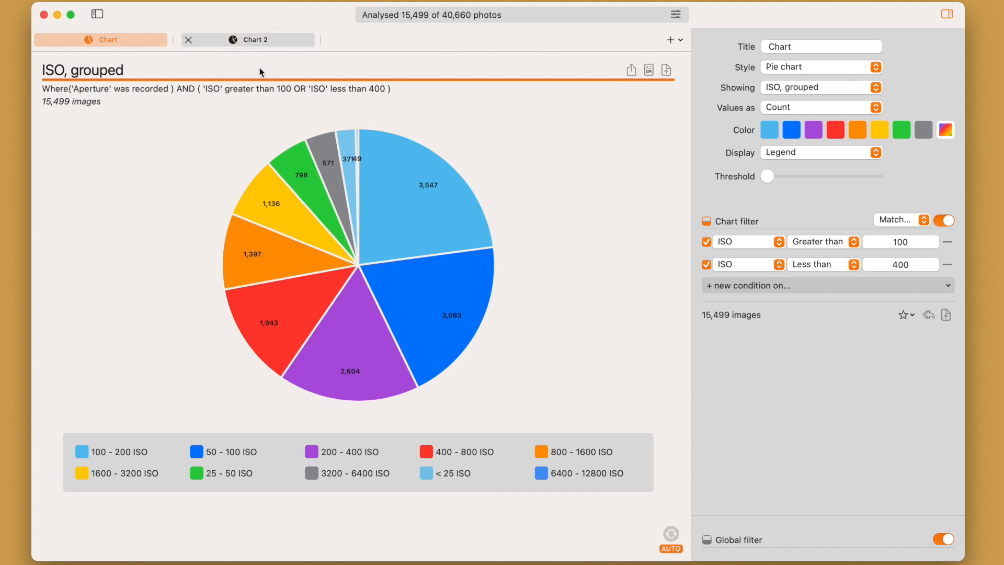
Turn on the chart filter for Chart 2 and set the 100-400 ISO favourite as its filter.
left_click(256, 39)
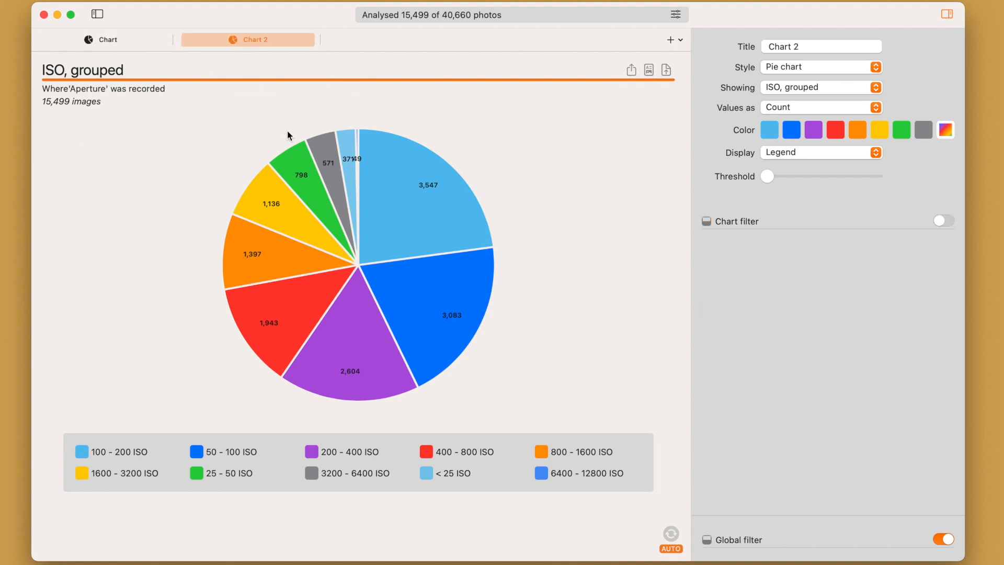
left_click(949, 222)
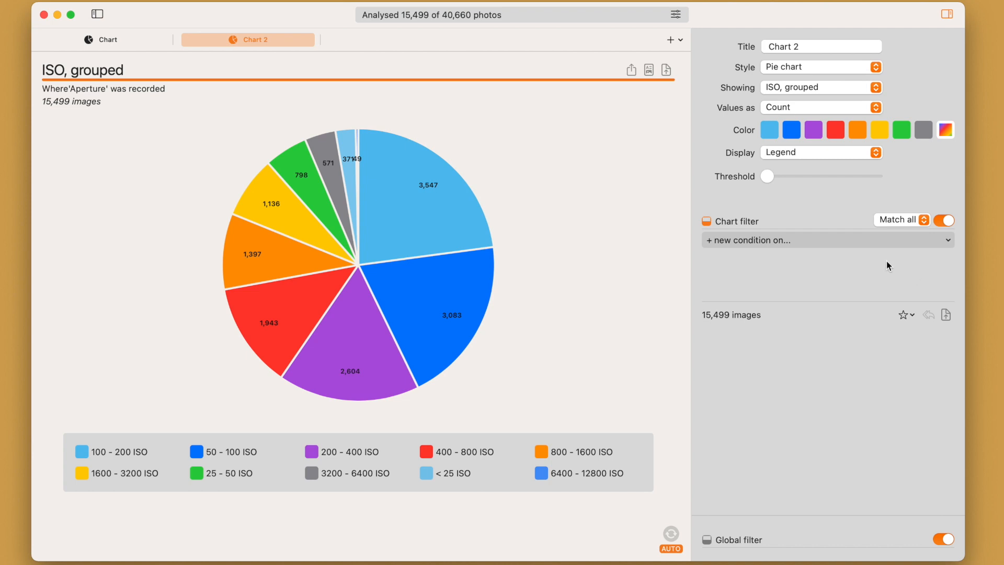
left_click(907, 315)
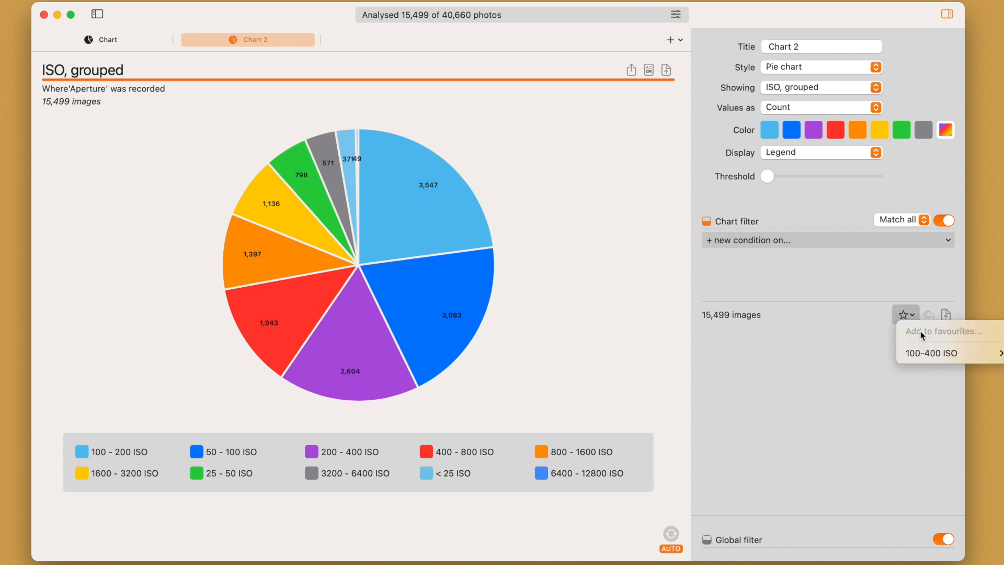
mouse_move(922, 356)
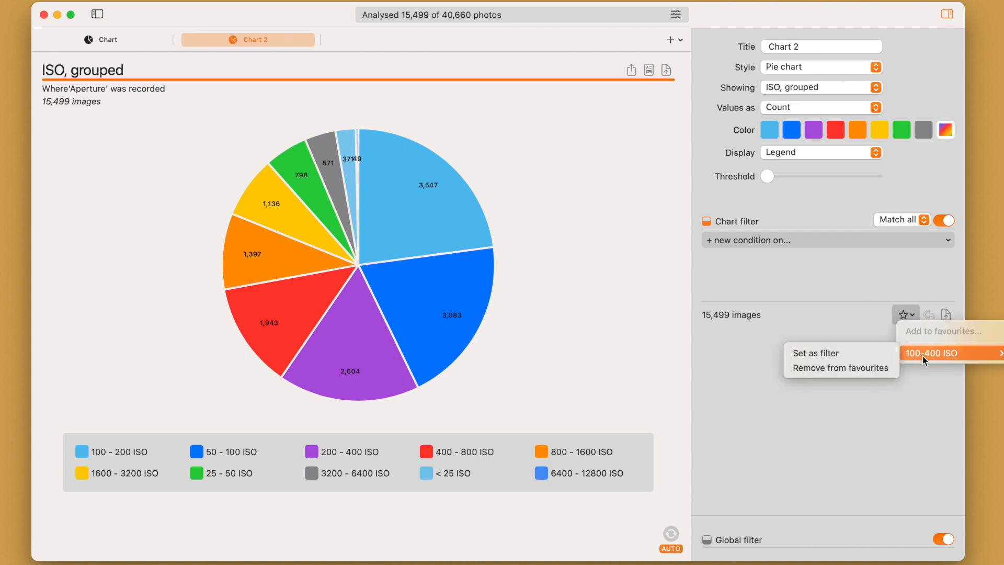
left_click(871, 358)
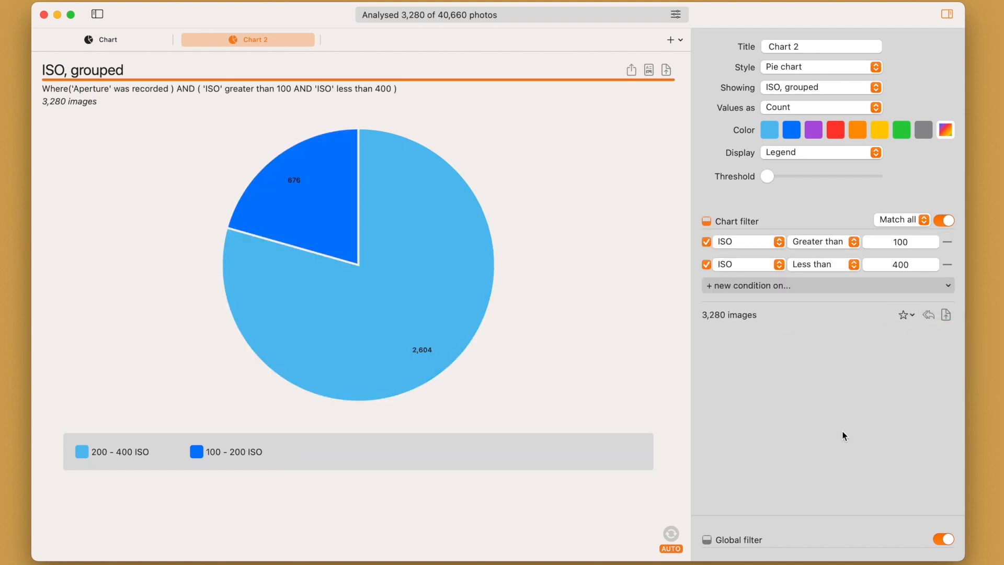
Add a condition to Chart 2's filter requiring that Exposure program equals Manual.
left_click(764, 286)
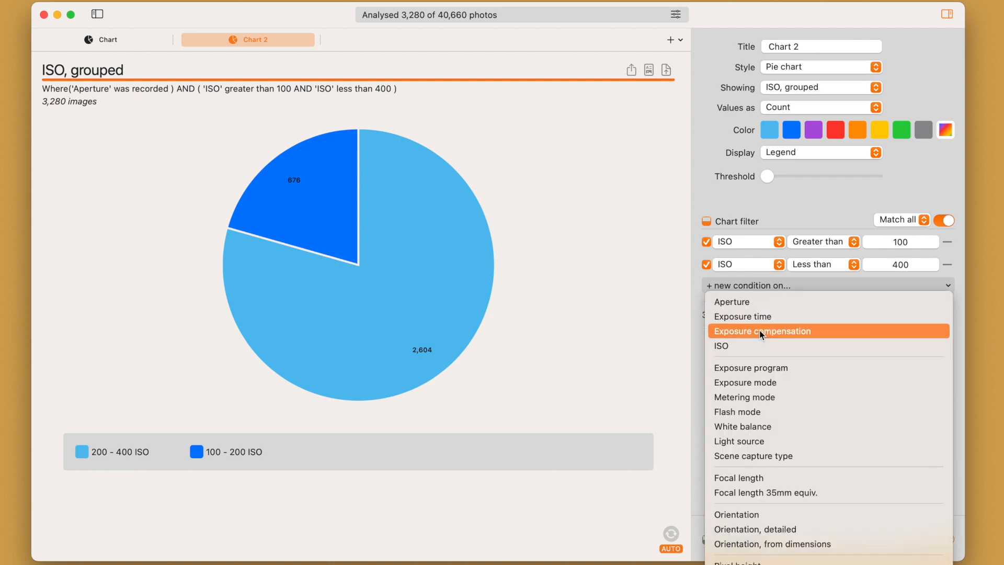
left_click(802, 371)
left_click(835, 287)
left_click(837, 290)
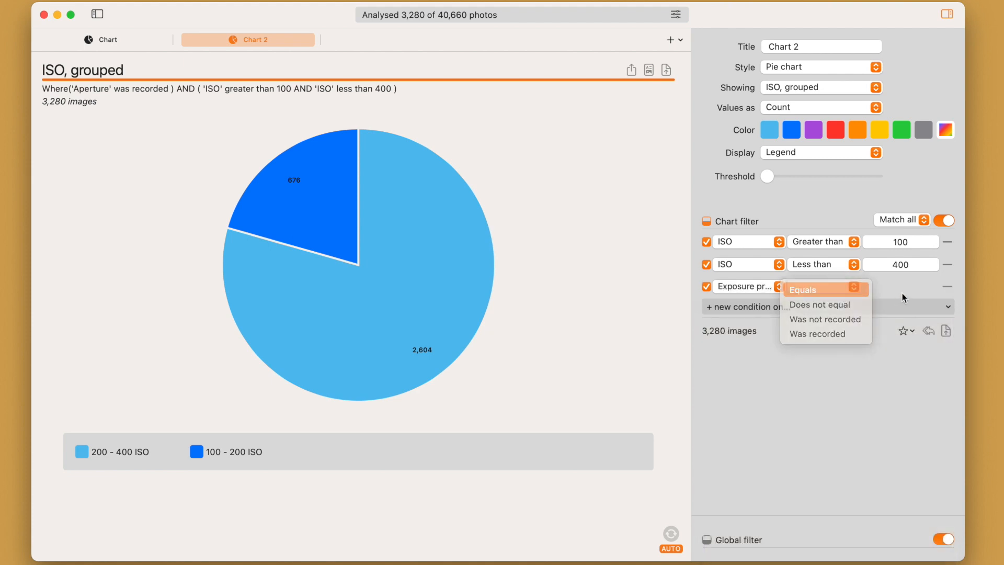
left_click(894, 287)
key("Return")
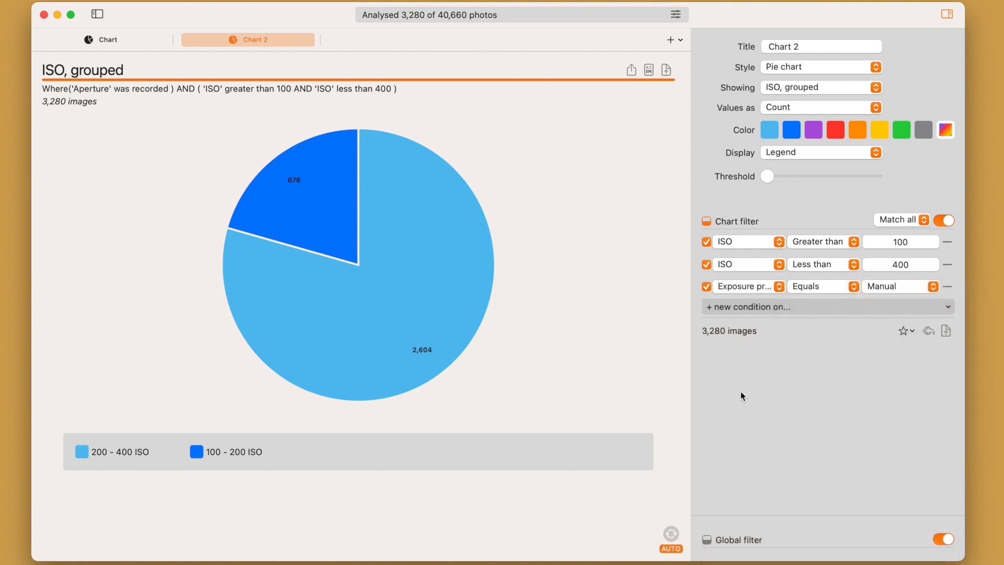
Replace Chart 2's filter with the 100-400 ISO favourite, and undo the replacement.
left_click(911, 331)
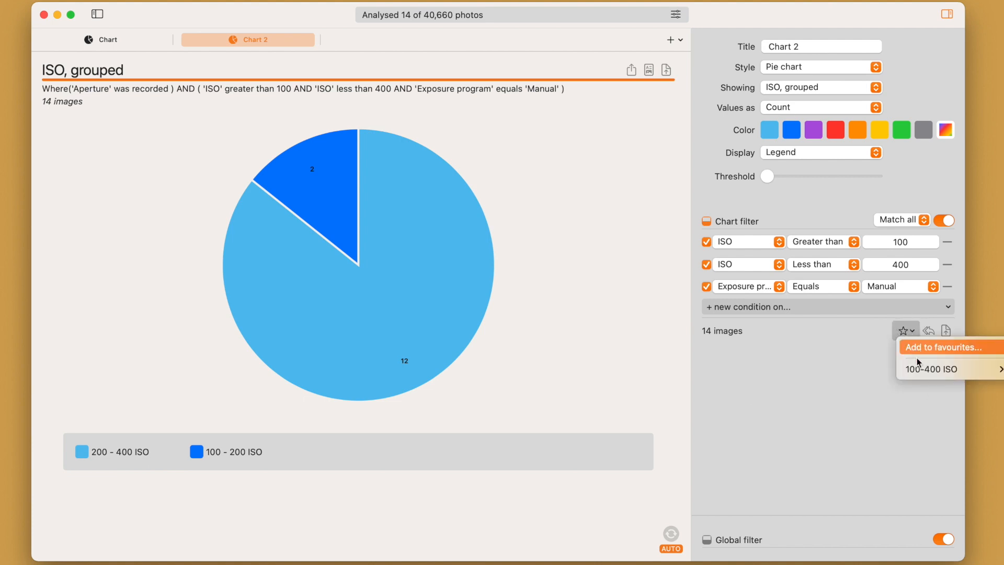
mouse_move(916, 369)
left_click(853, 372)
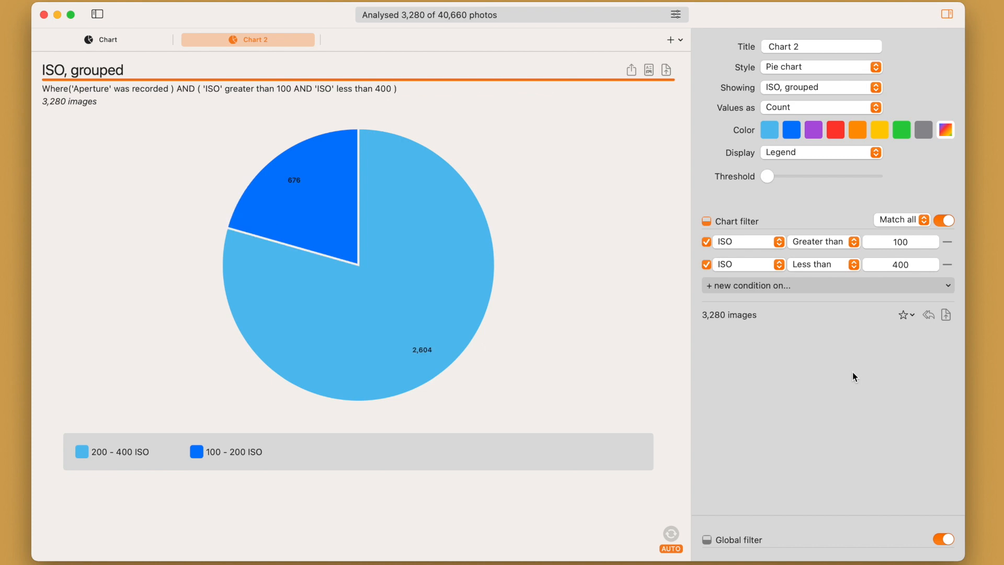
key("super+z")
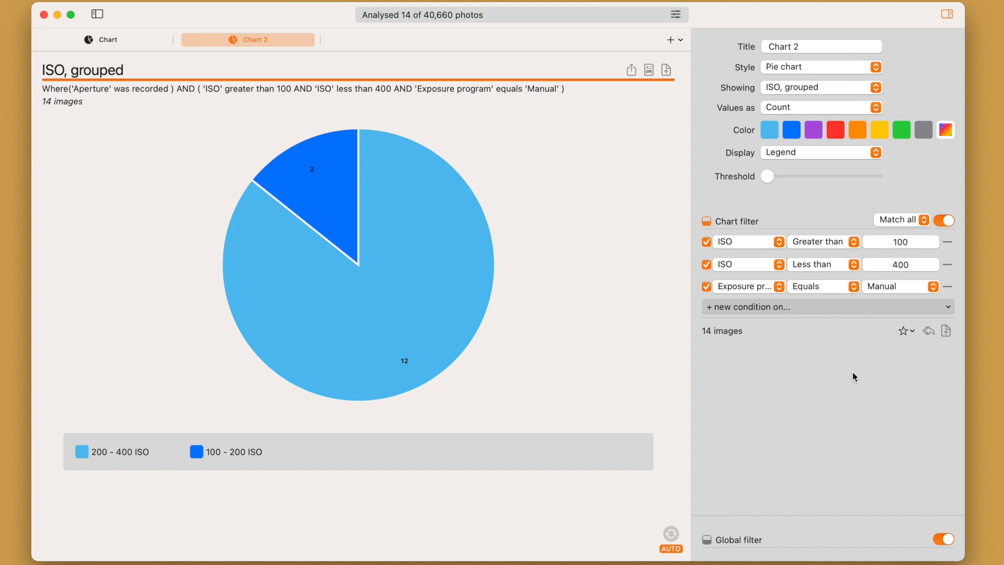
Remove the 100-400 ISO filter from the favourites.
left_click(910, 331)
mouse_move(923, 370)
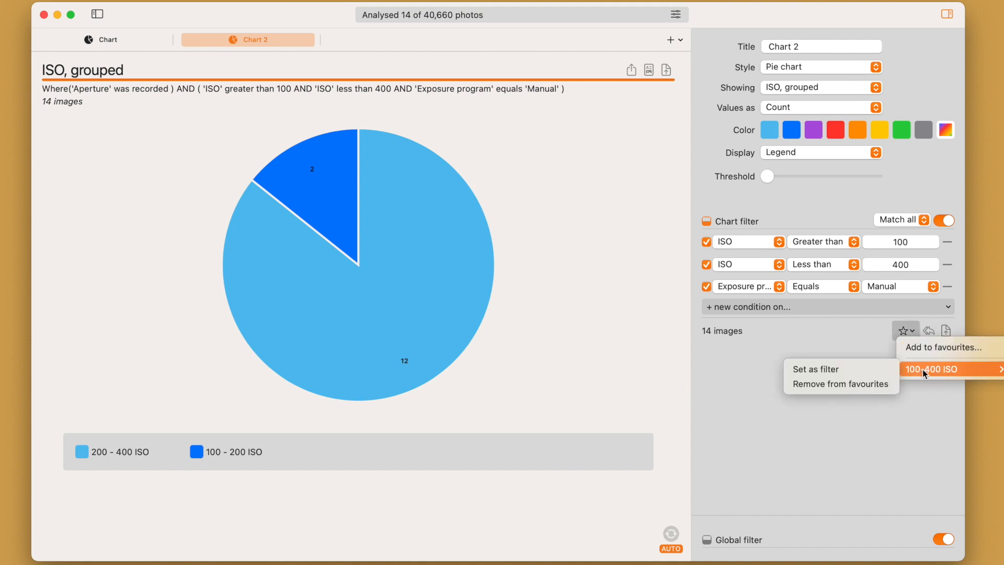
left_click(854, 382)
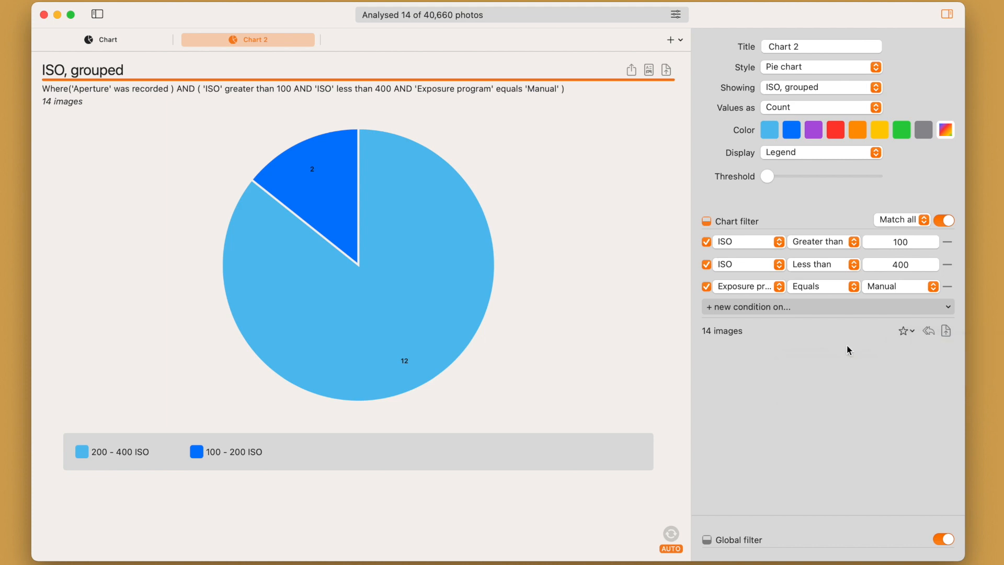